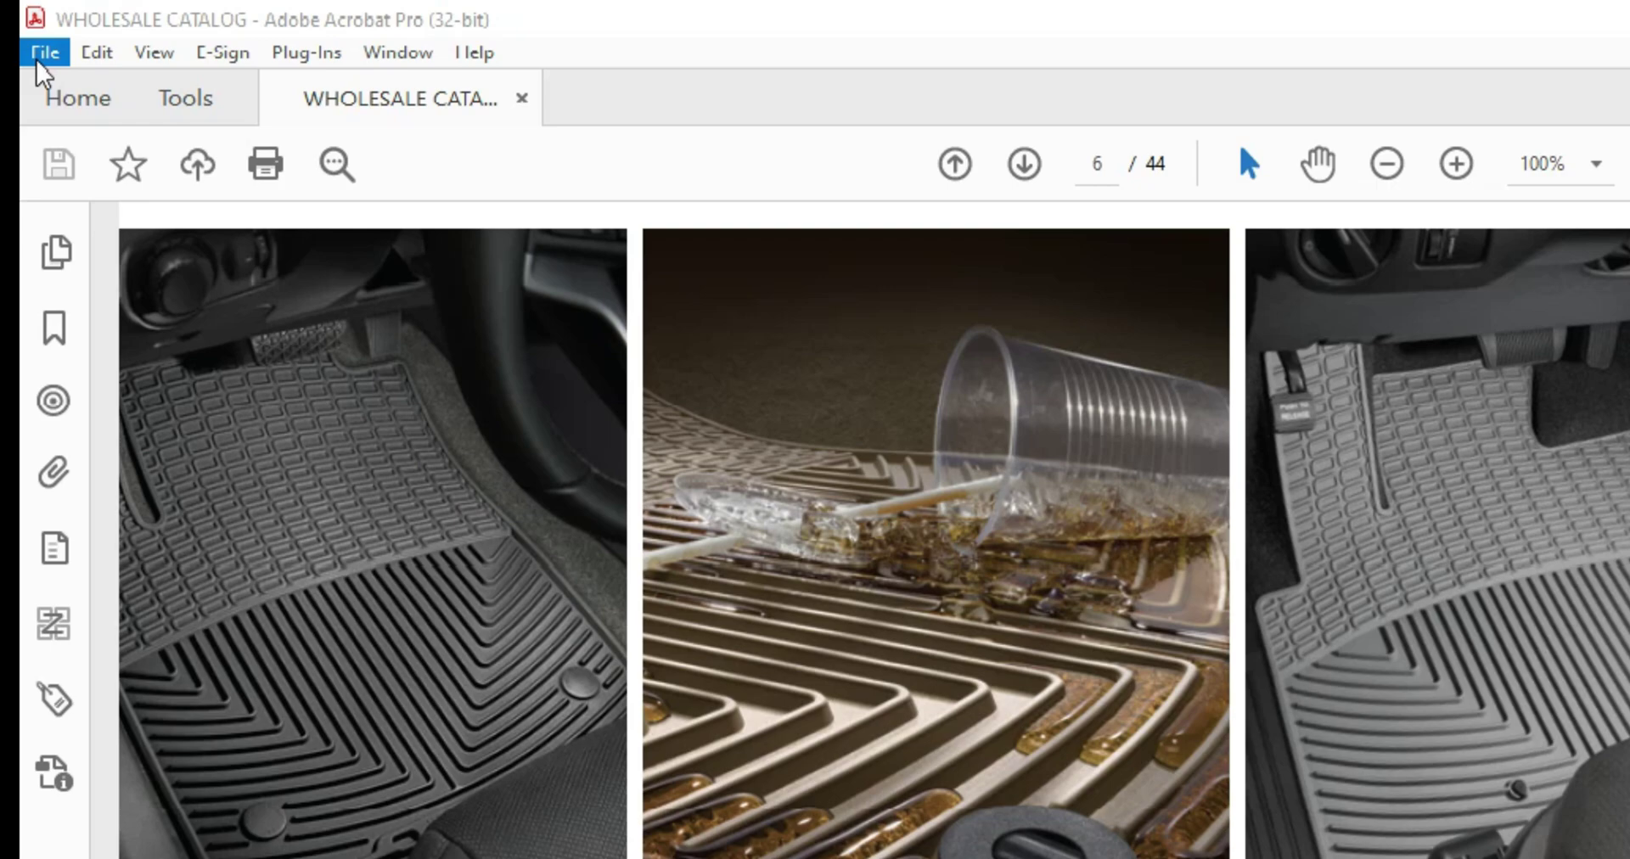
- Try to save the catalog as a reduced-size PDF under the suggested file name, retaining the existing Acrobat version compatibility
{"action": "left_click", "coordinate": [34, 27]}
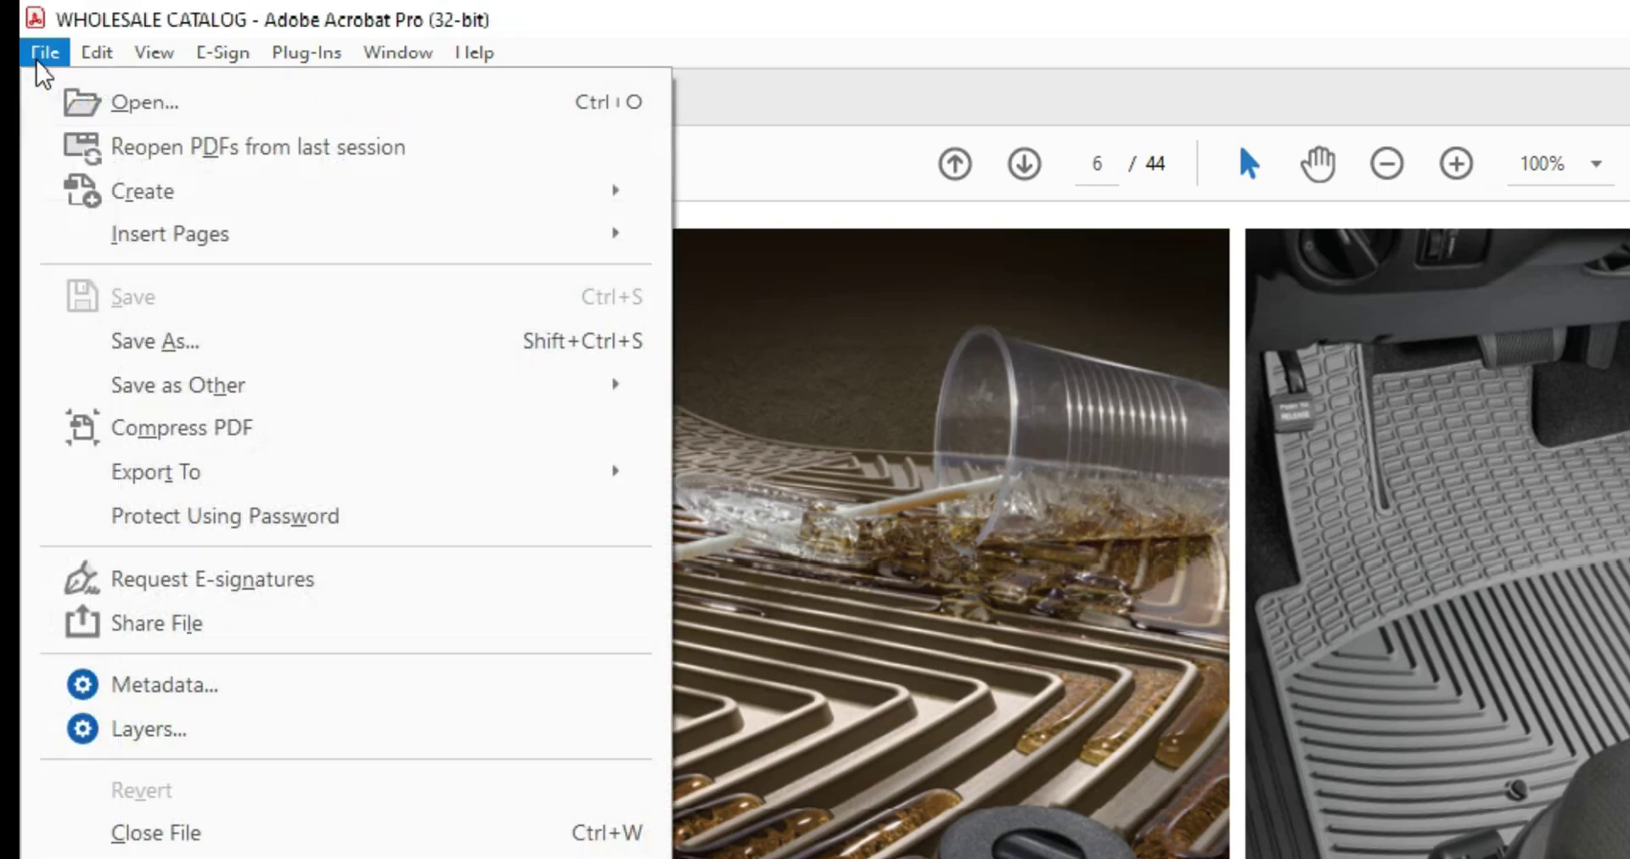
{"action": "mouse_move", "coordinate": [101, 203]}
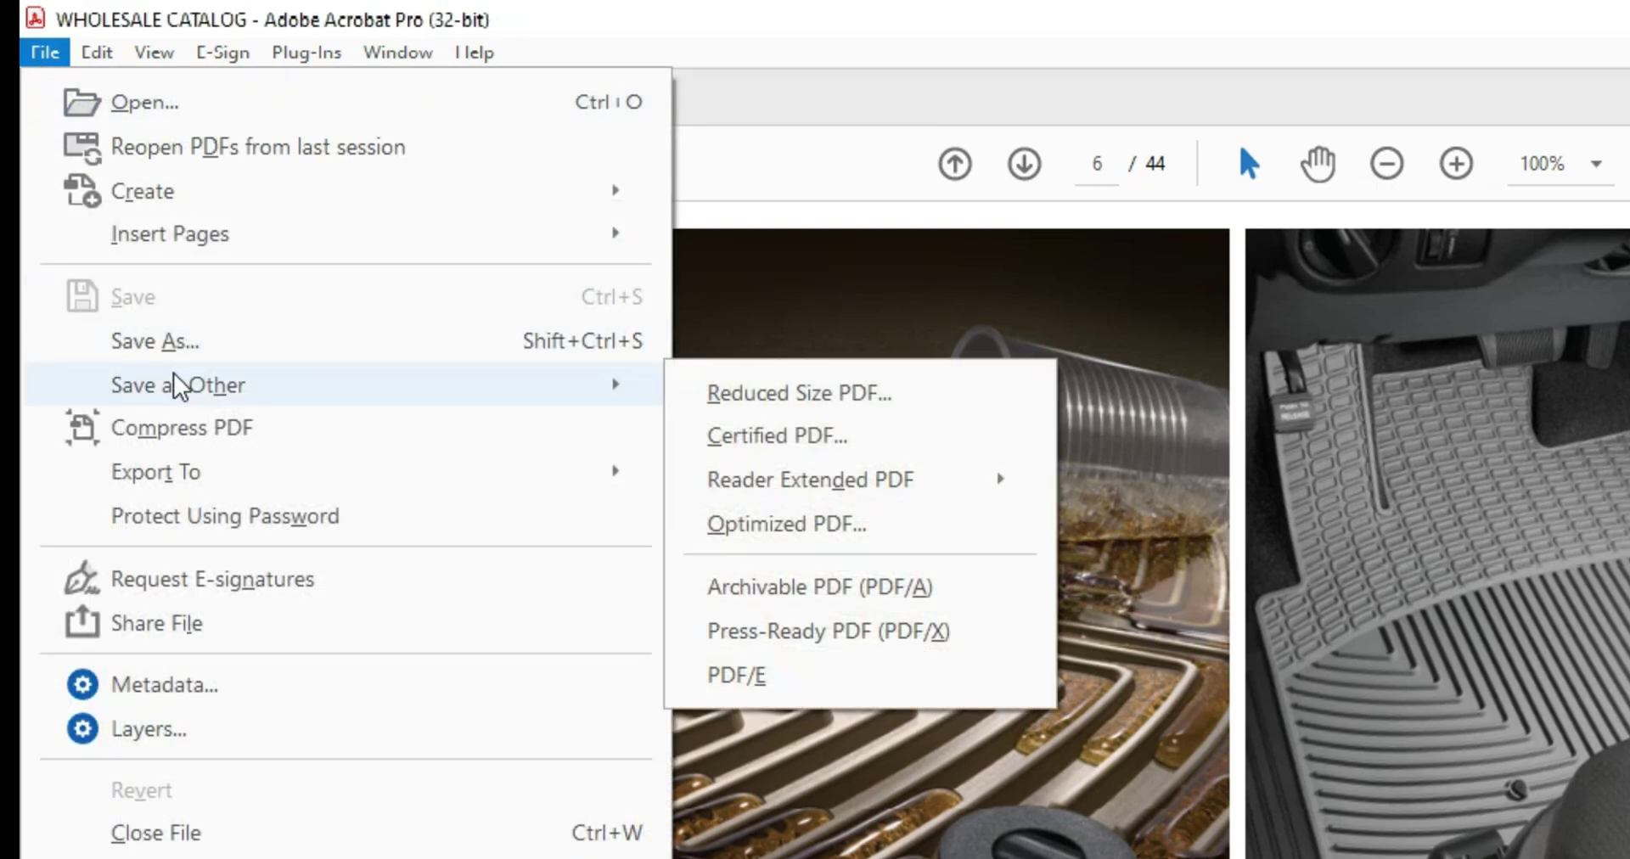
{"action": "left_click", "coordinate": [773, 395]}
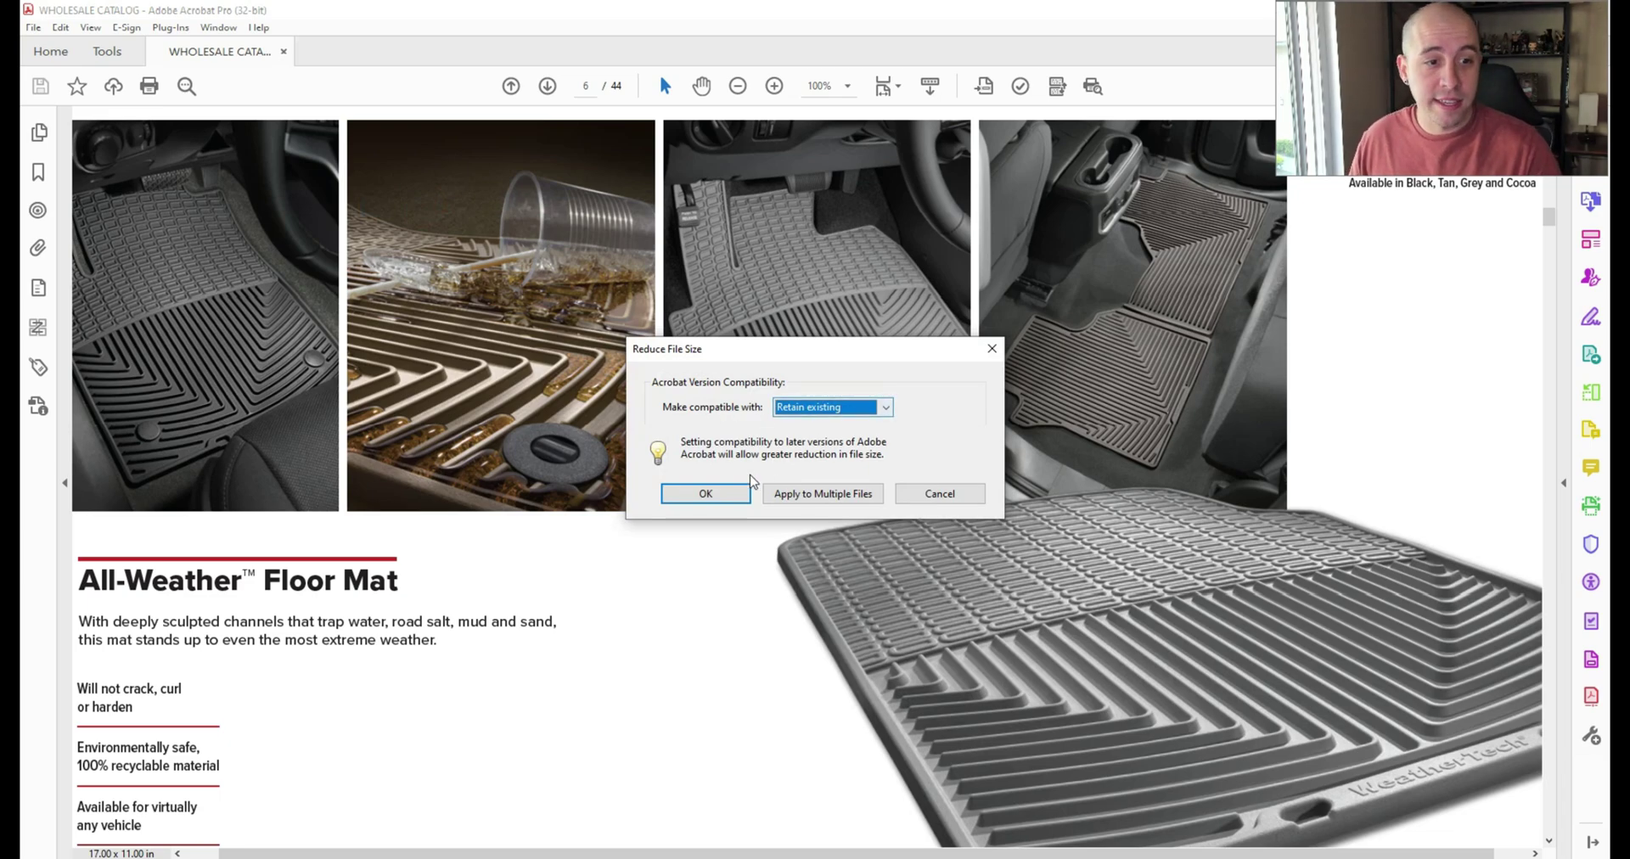
{"action": "left_click", "coordinate": [735, 499]}
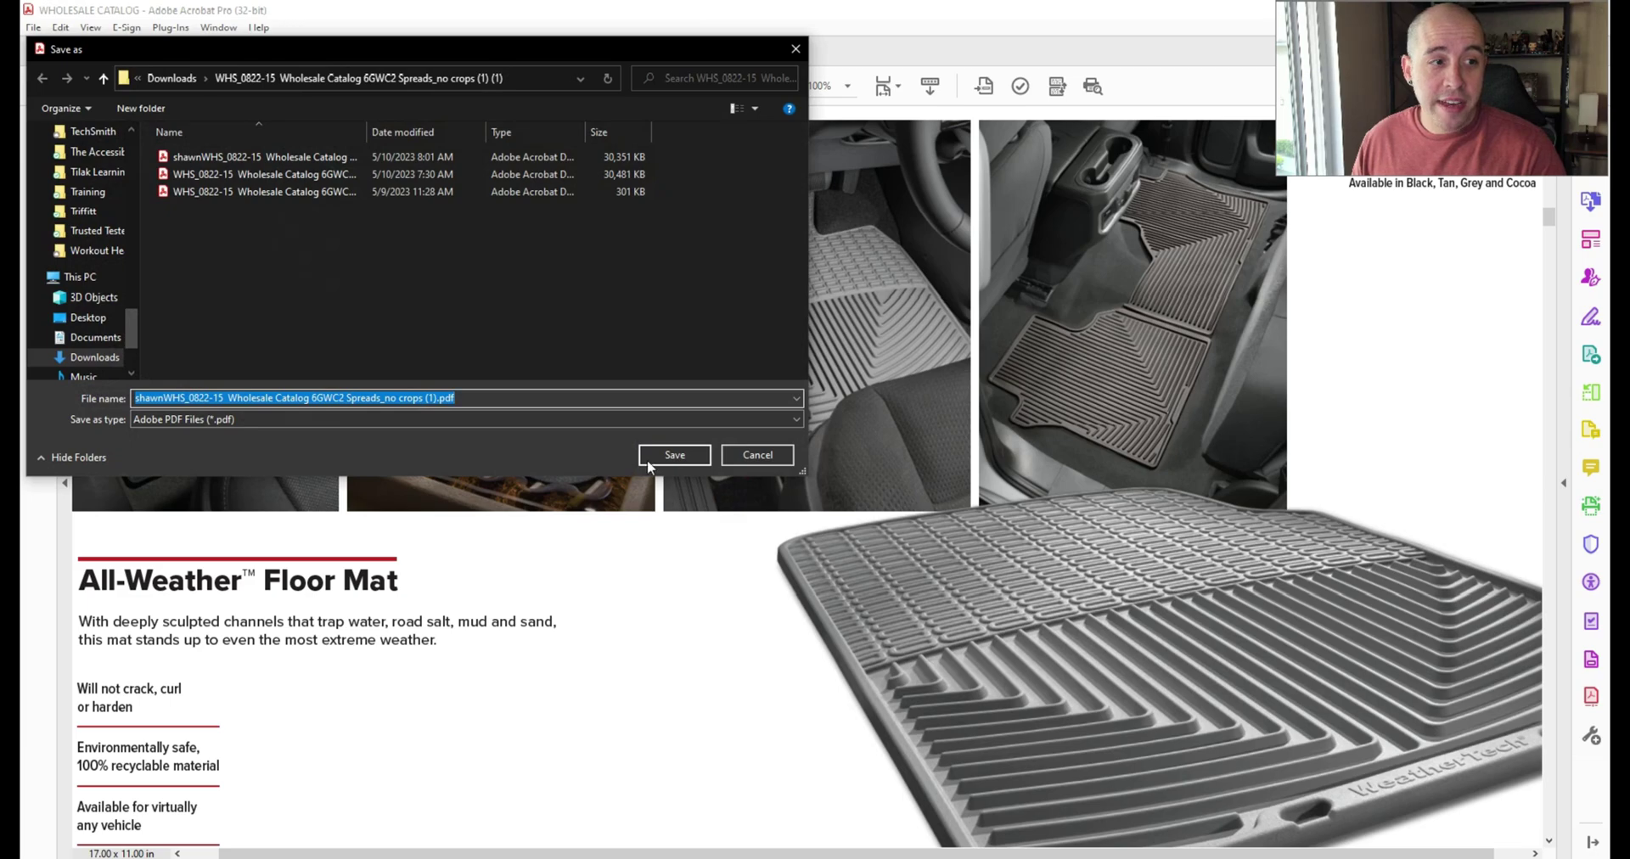
{"action": "left_click", "coordinate": [674, 455]}
{"action": "left_click", "coordinate": [841, 463]}
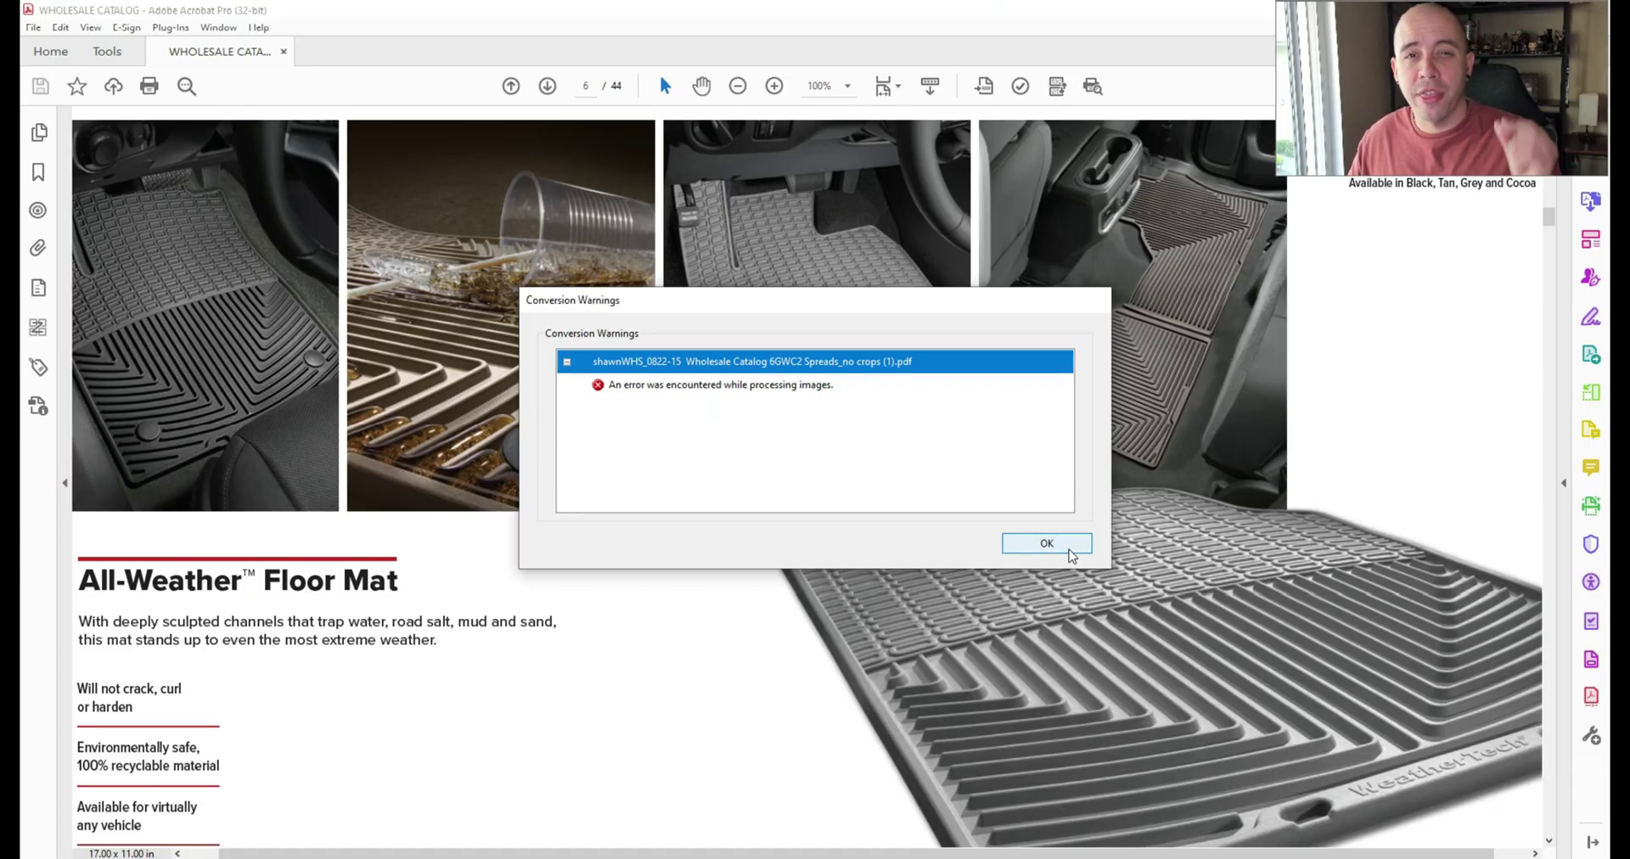
{"action": "left_click", "coordinate": [1052, 546]}
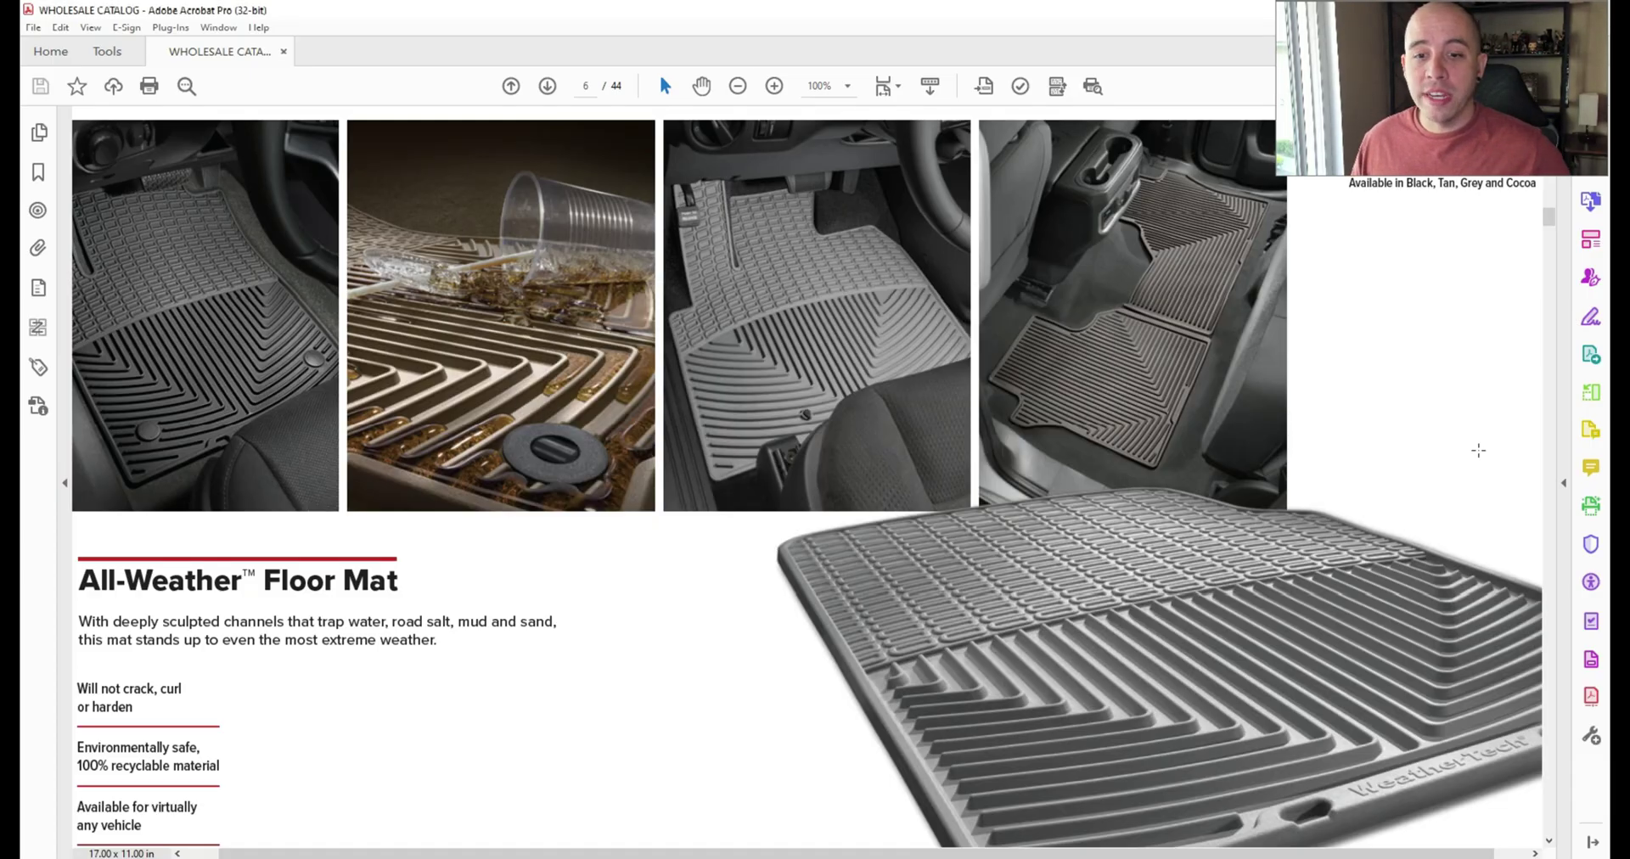
- Open Preflight from the Optimize PDF tools and search its fixups for "flatt"
{"action": "left_click", "coordinate": [1562, 482]}
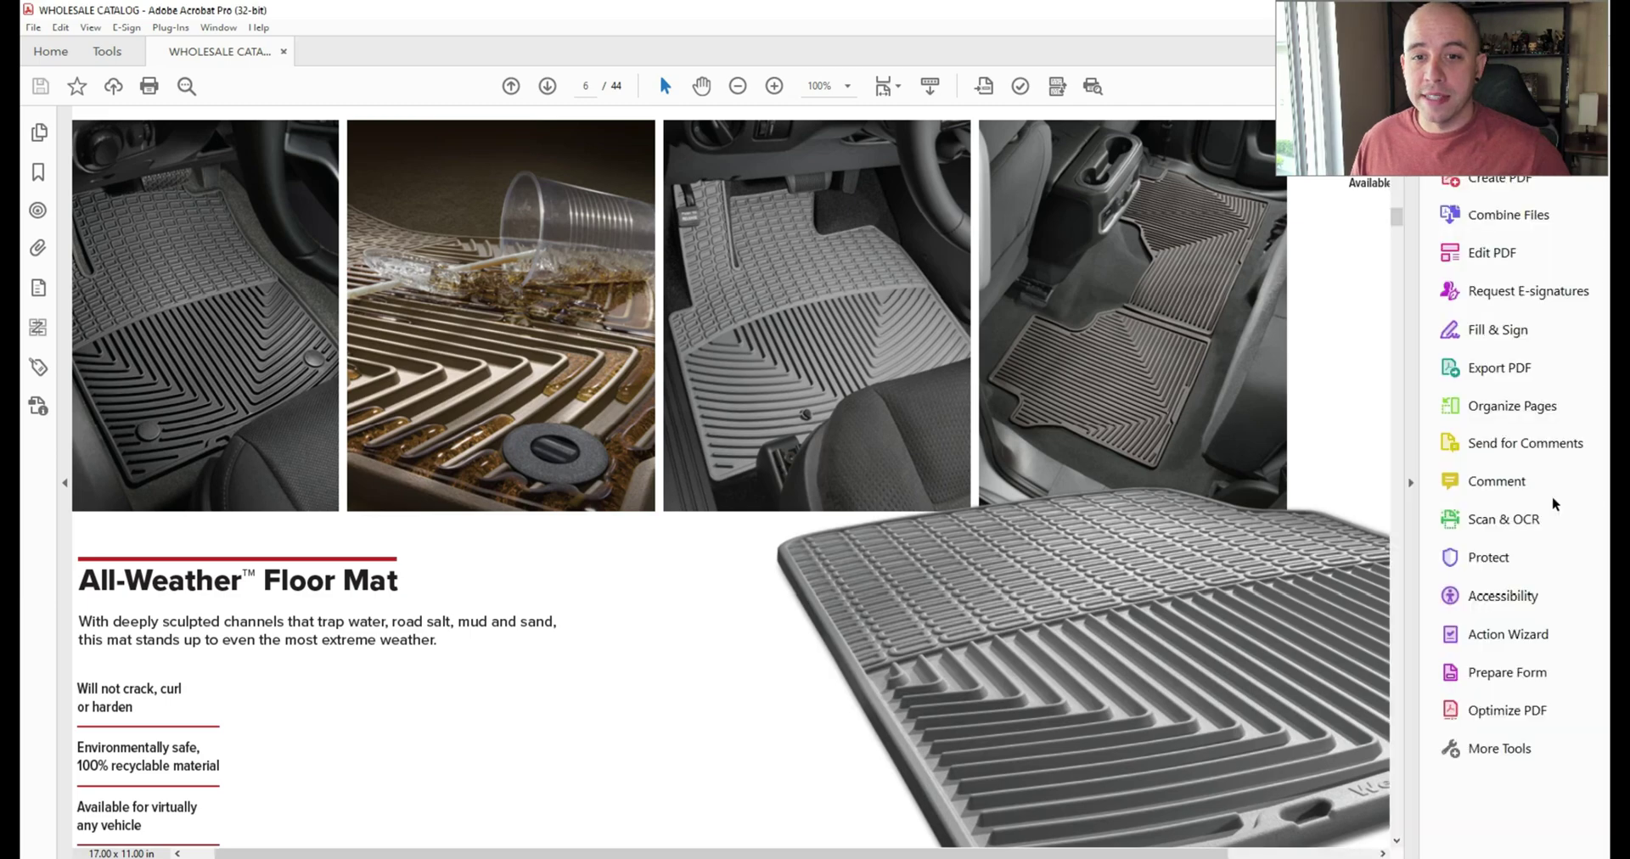
{"action": "left_click", "coordinate": [1515, 711]}
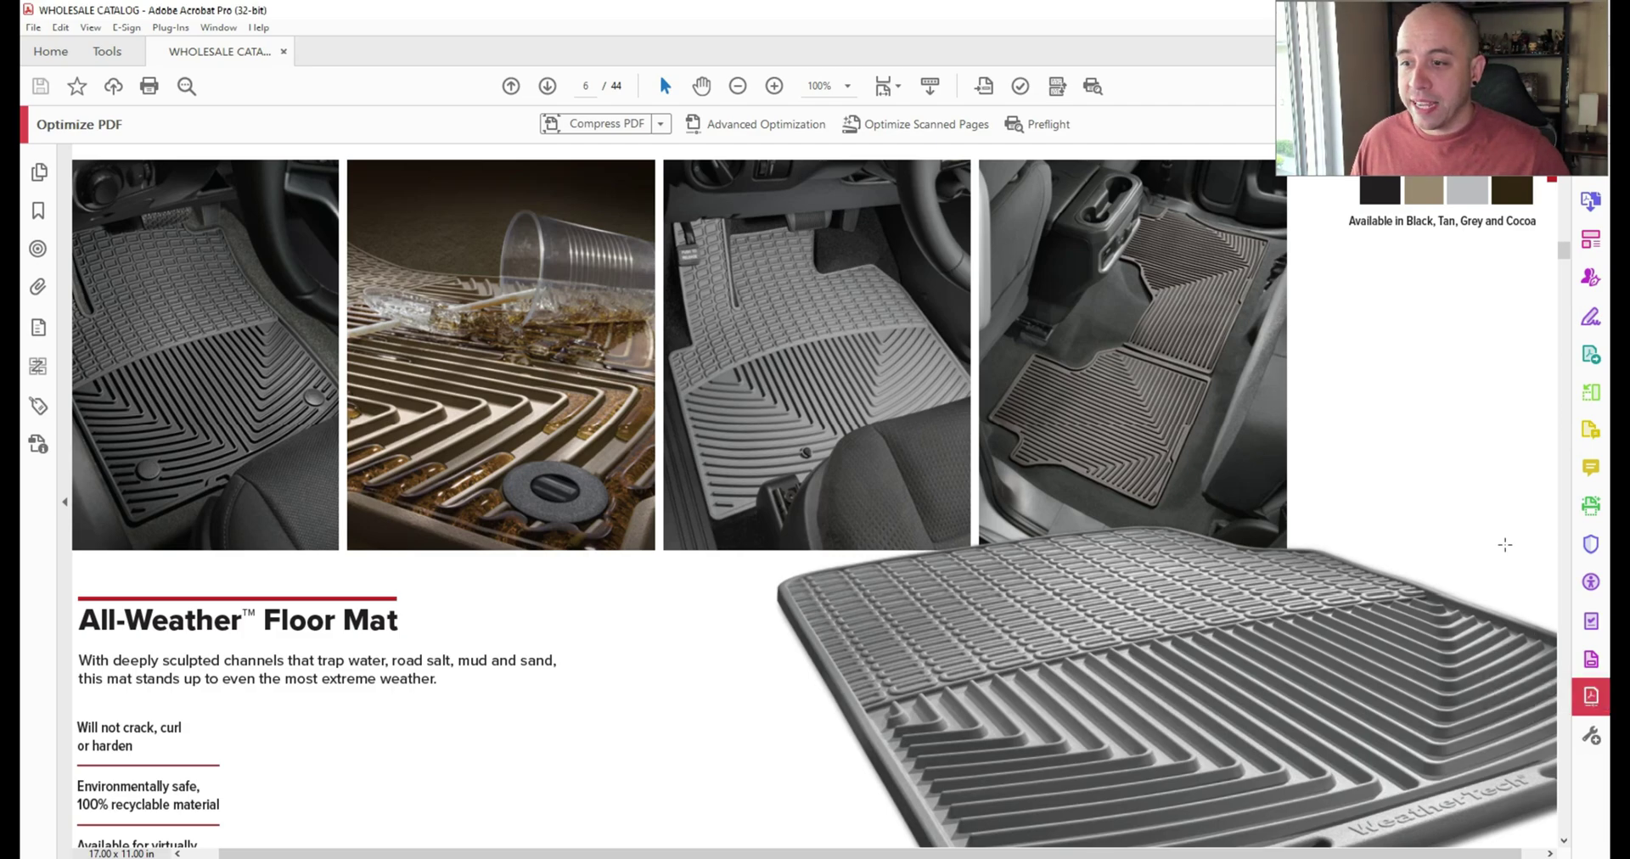
{"action": "left_click", "coordinate": [1049, 128]}
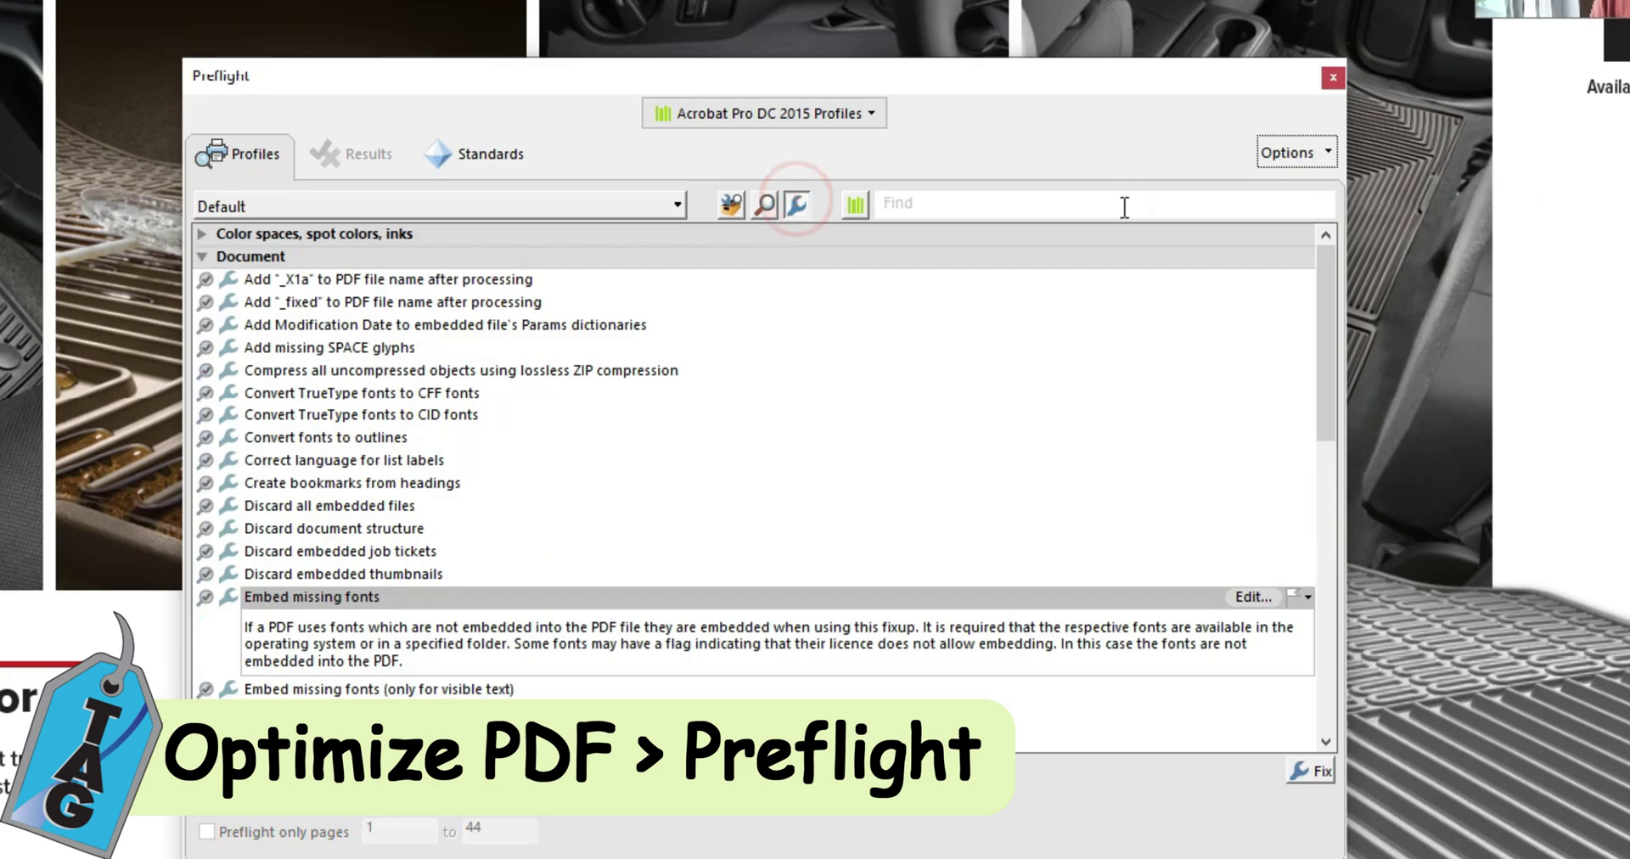
{"action": "left_click", "coordinate": [1040, 297]}
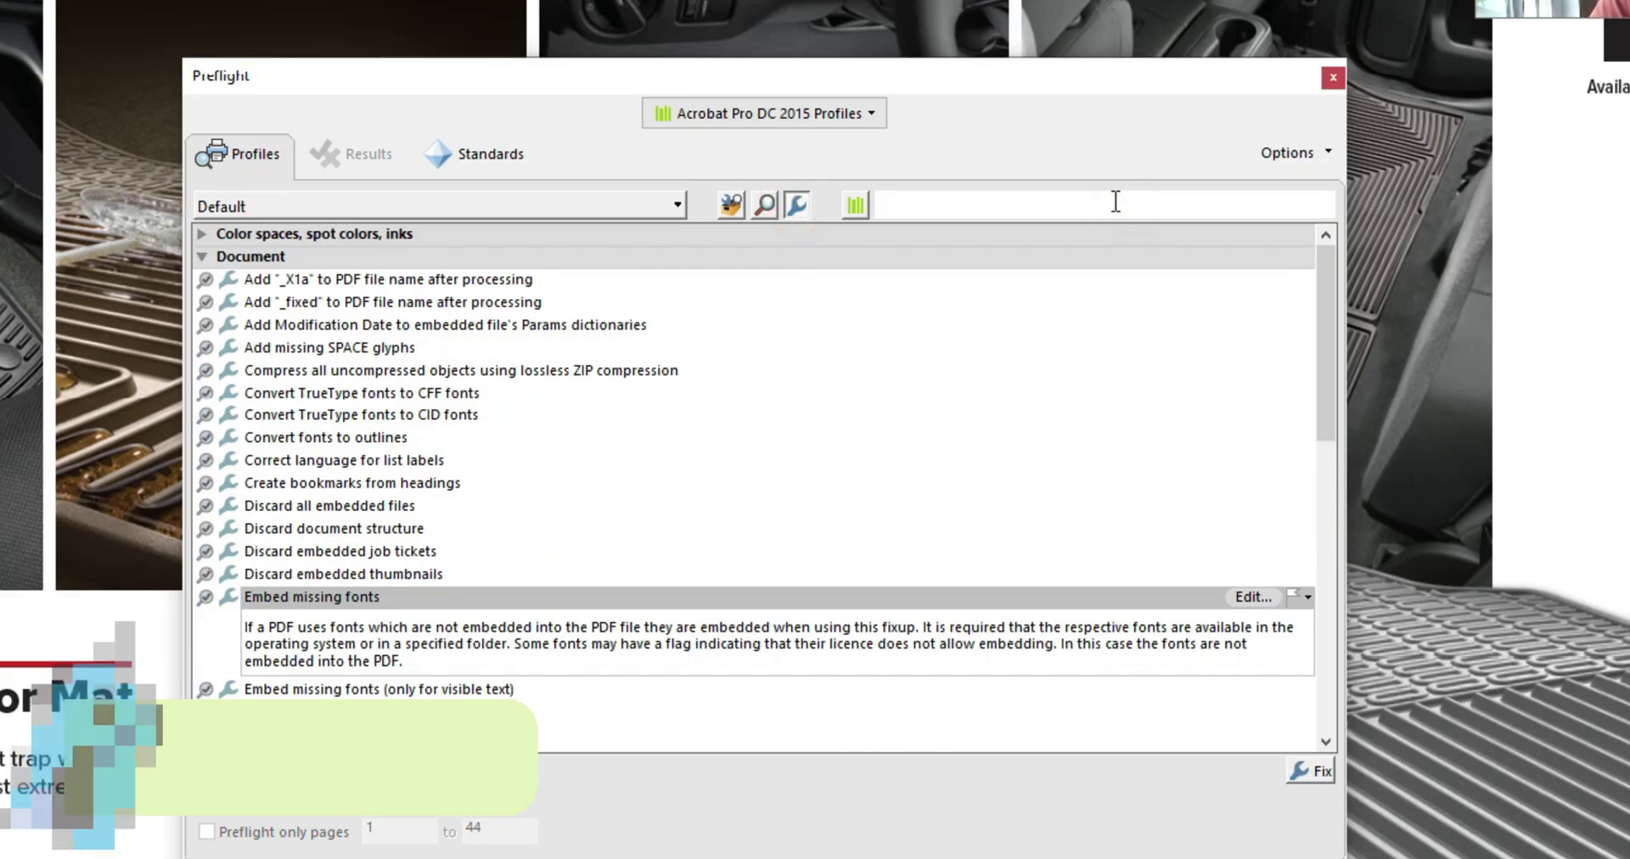
{"action": "type", "text": "flatt"}
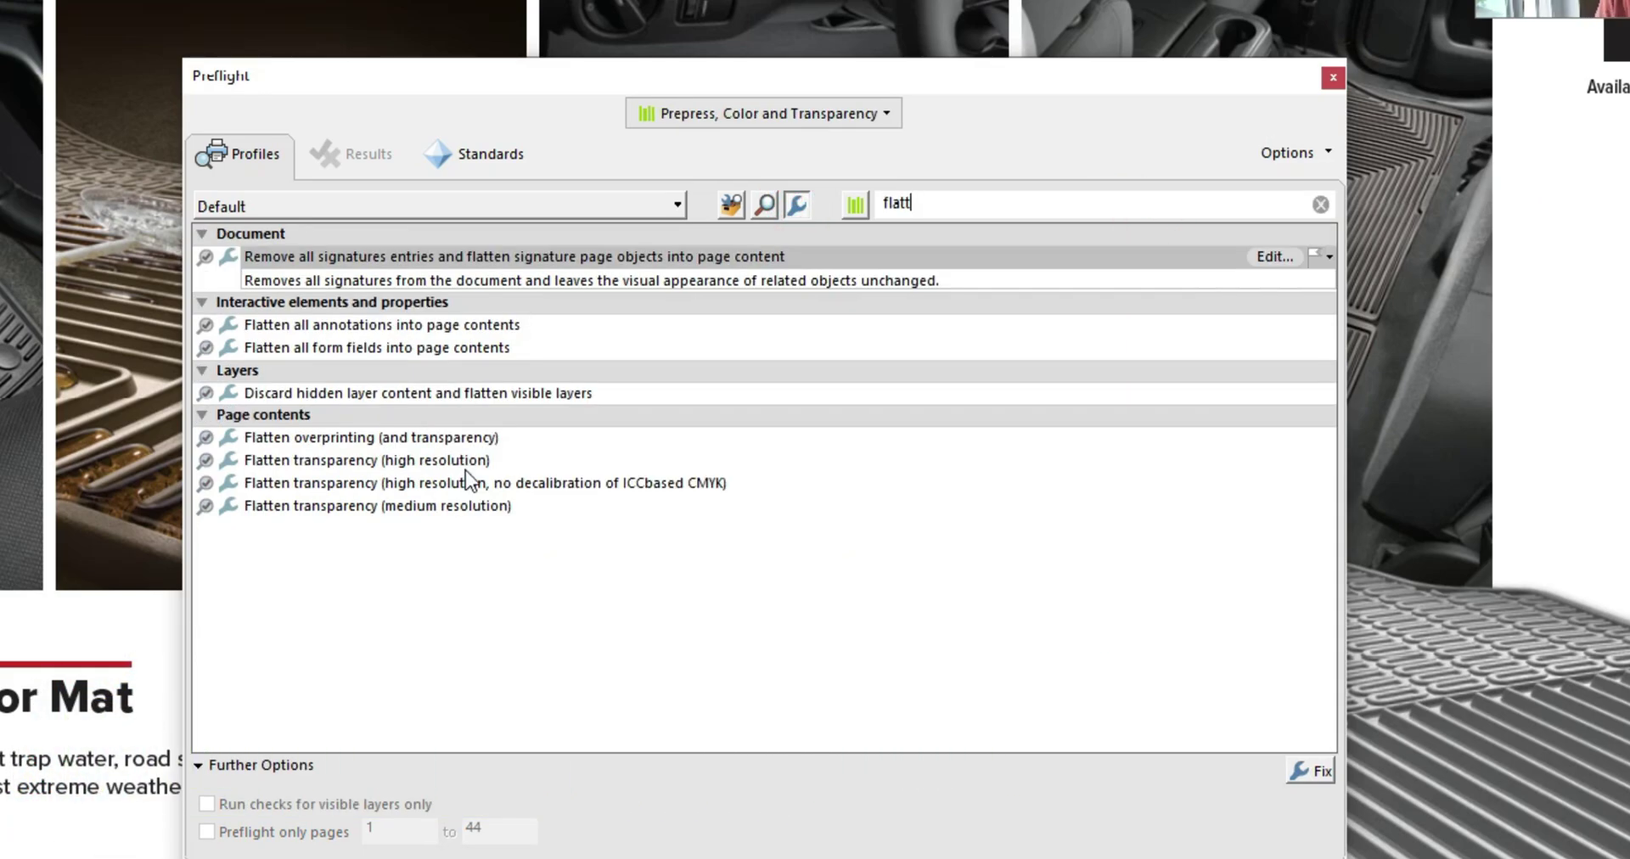
- Run the "Flatten transparency (medium resolution)" fixup on the catalog, save the fixed file and close Preflight
{"action": "left_click", "coordinate": [394, 508]}
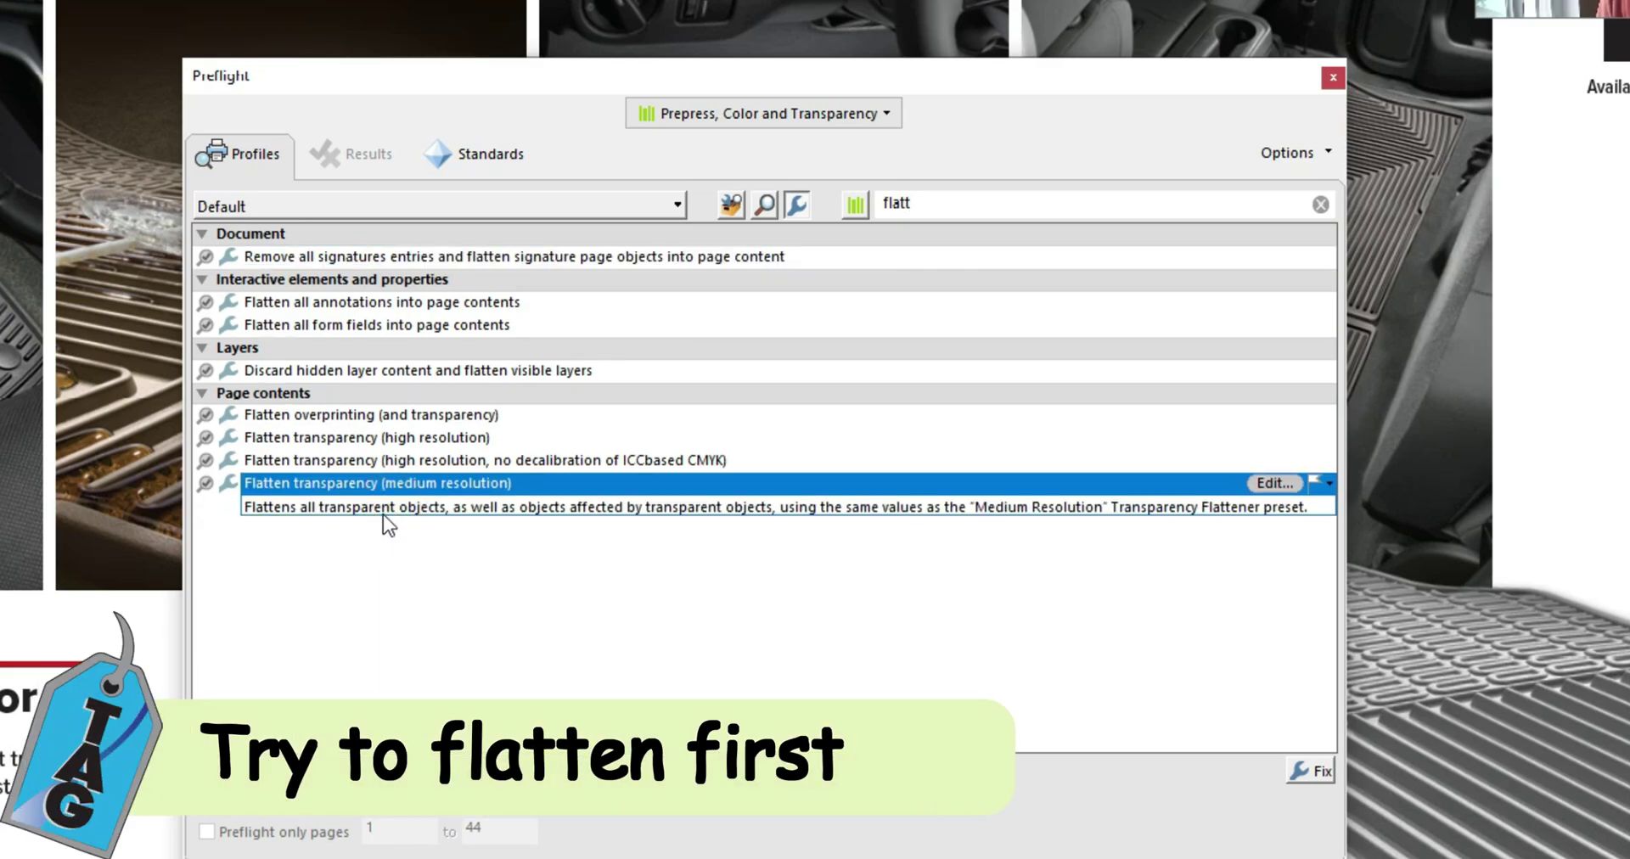
{"action": "left_click", "coordinate": [1321, 771]}
{"action": "left_click", "coordinate": [674, 483]}
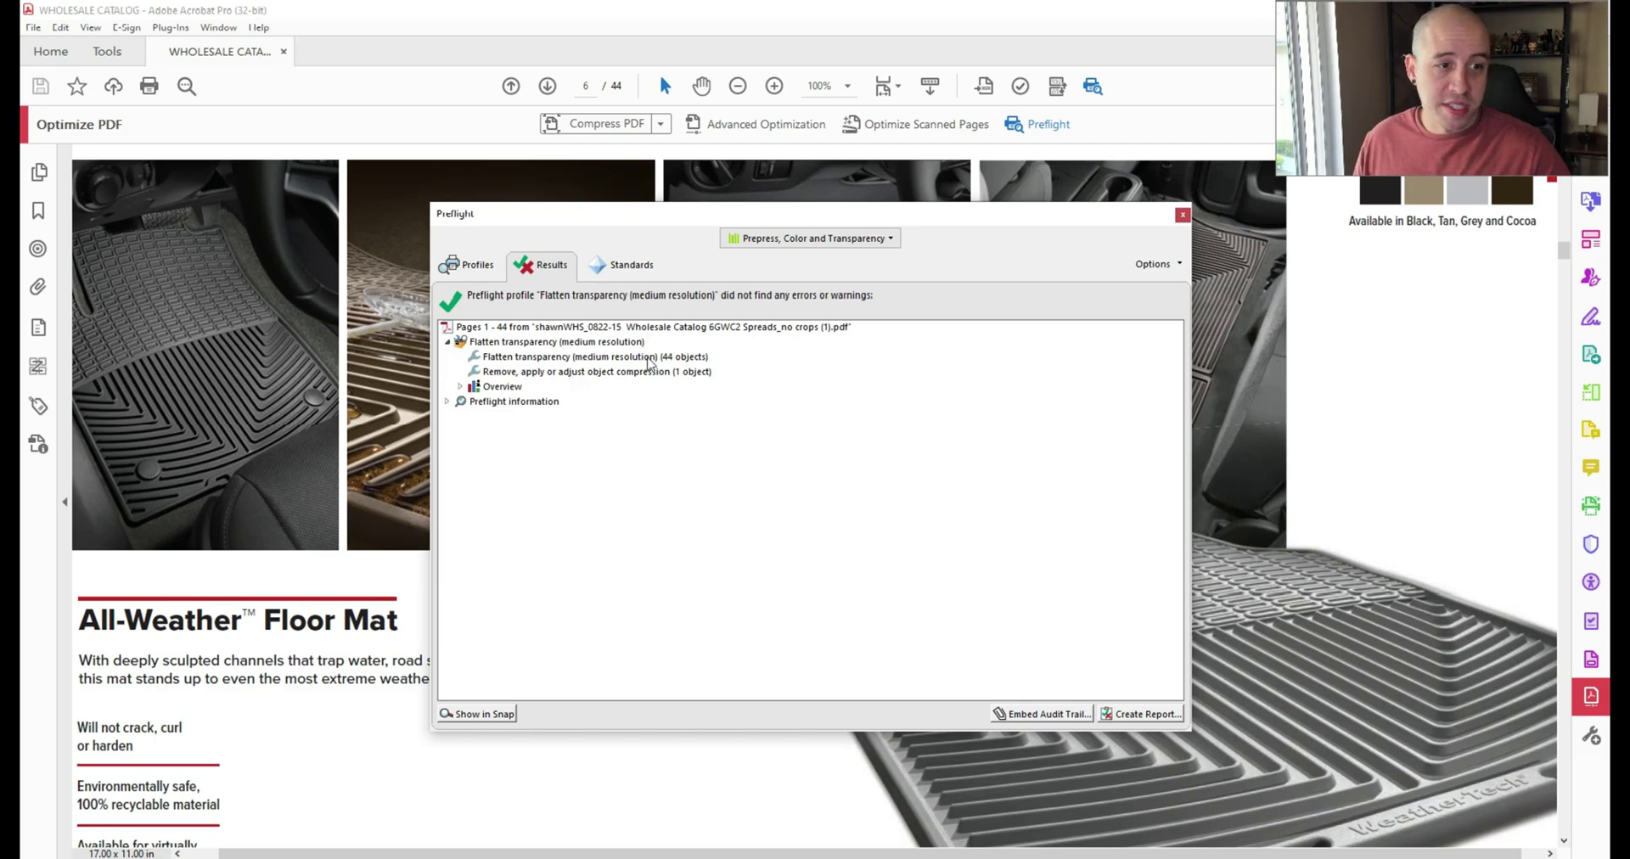
{"action": "left_click", "coordinate": [1182, 214]}
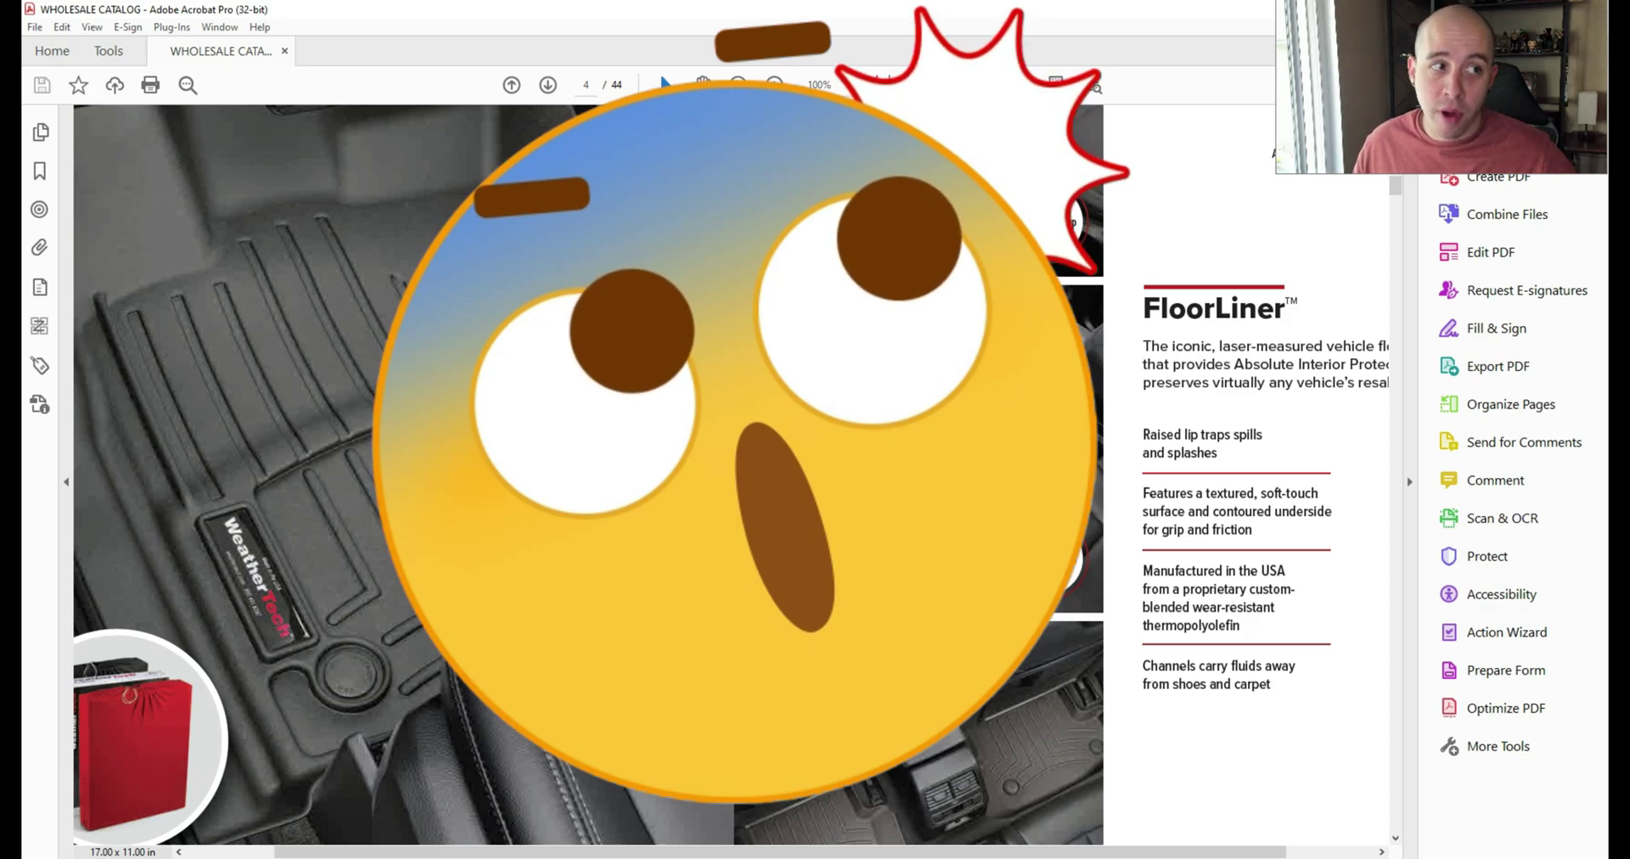
- Open the pdfToolbox 12 Switchboard and choose the PDF/X-4 conversion among the Standards actions
{"action": "left_click", "coordinate": [172, 27]}
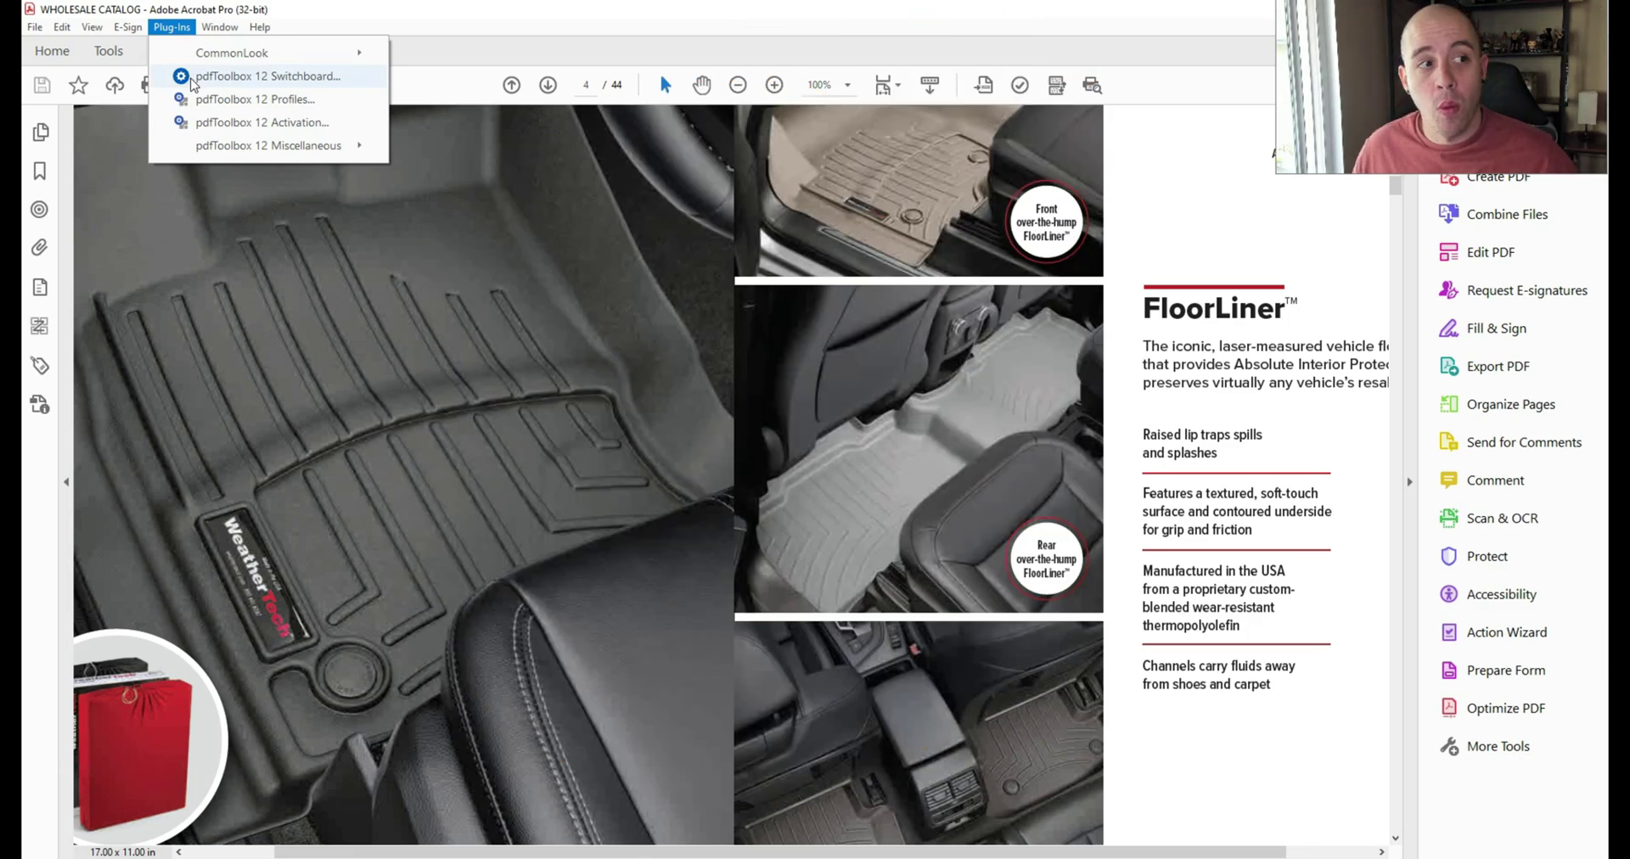
{"action": "left_click", "coordinate": [192, 78]}
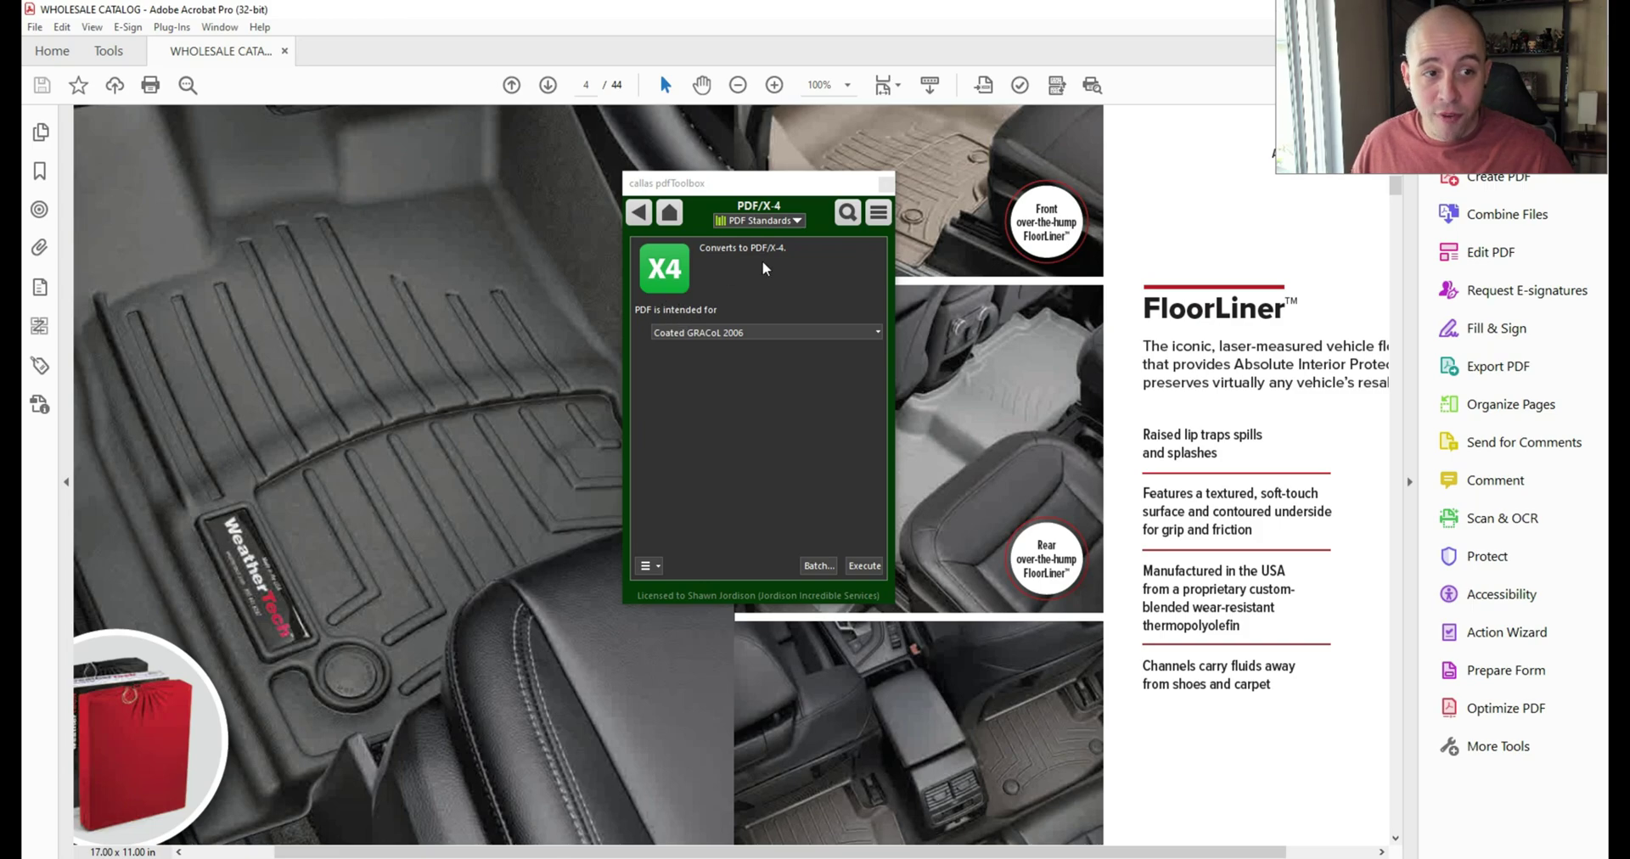
{"action": "left_click", "coordinate": [638, 213]}
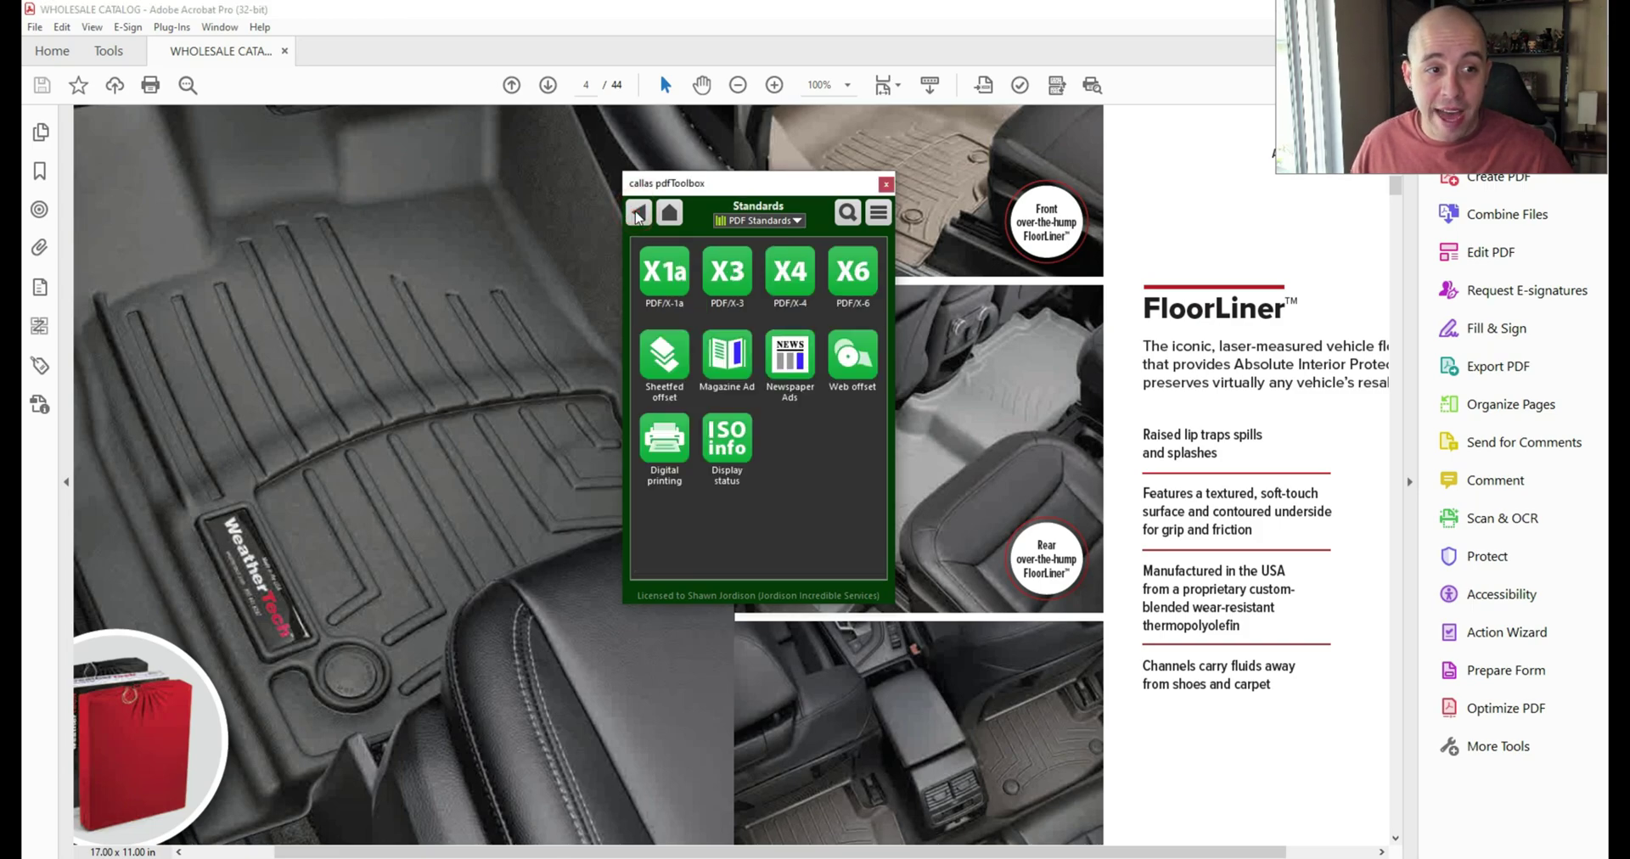
{"action": "left_click", "coordinate": [638, 214]}
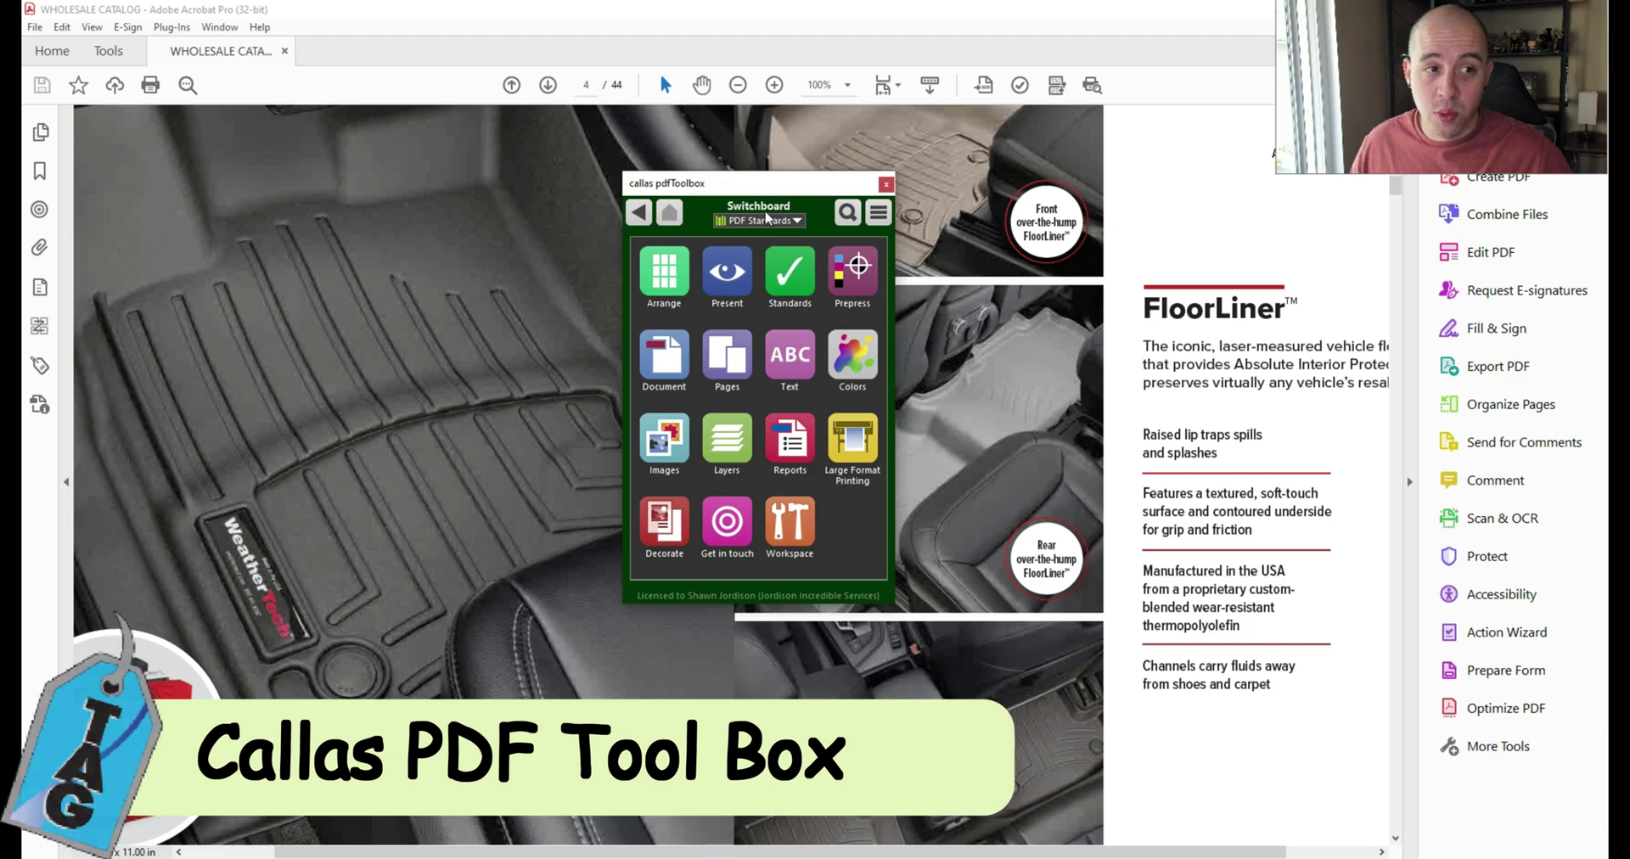
{"action": "left_click", "coordinate": [805, 271]}
{"action": "left_click", "coordinate": [796, 256]}
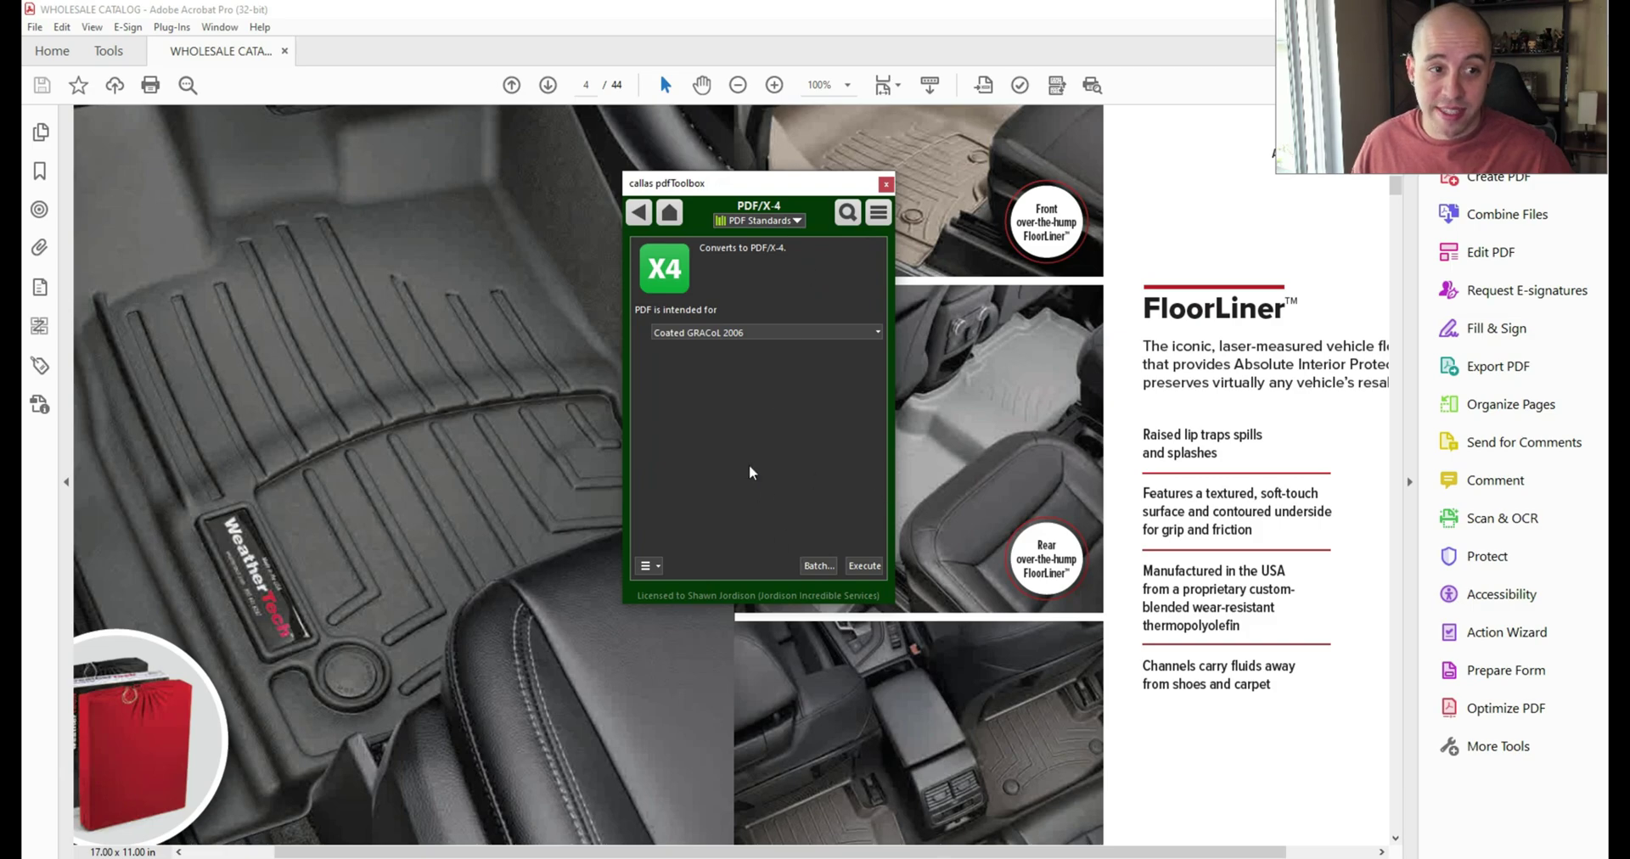
- Convert the catalog to PDF/X-4 for Coated GRACoL 2006, saving it as "test3WHS_0822-15 Wholesale Catalog 6GWC2 Spreads_no crops (1).pdf", and close pdfToolbox
{"action": "left_click", "coordinate": [866, 567]}
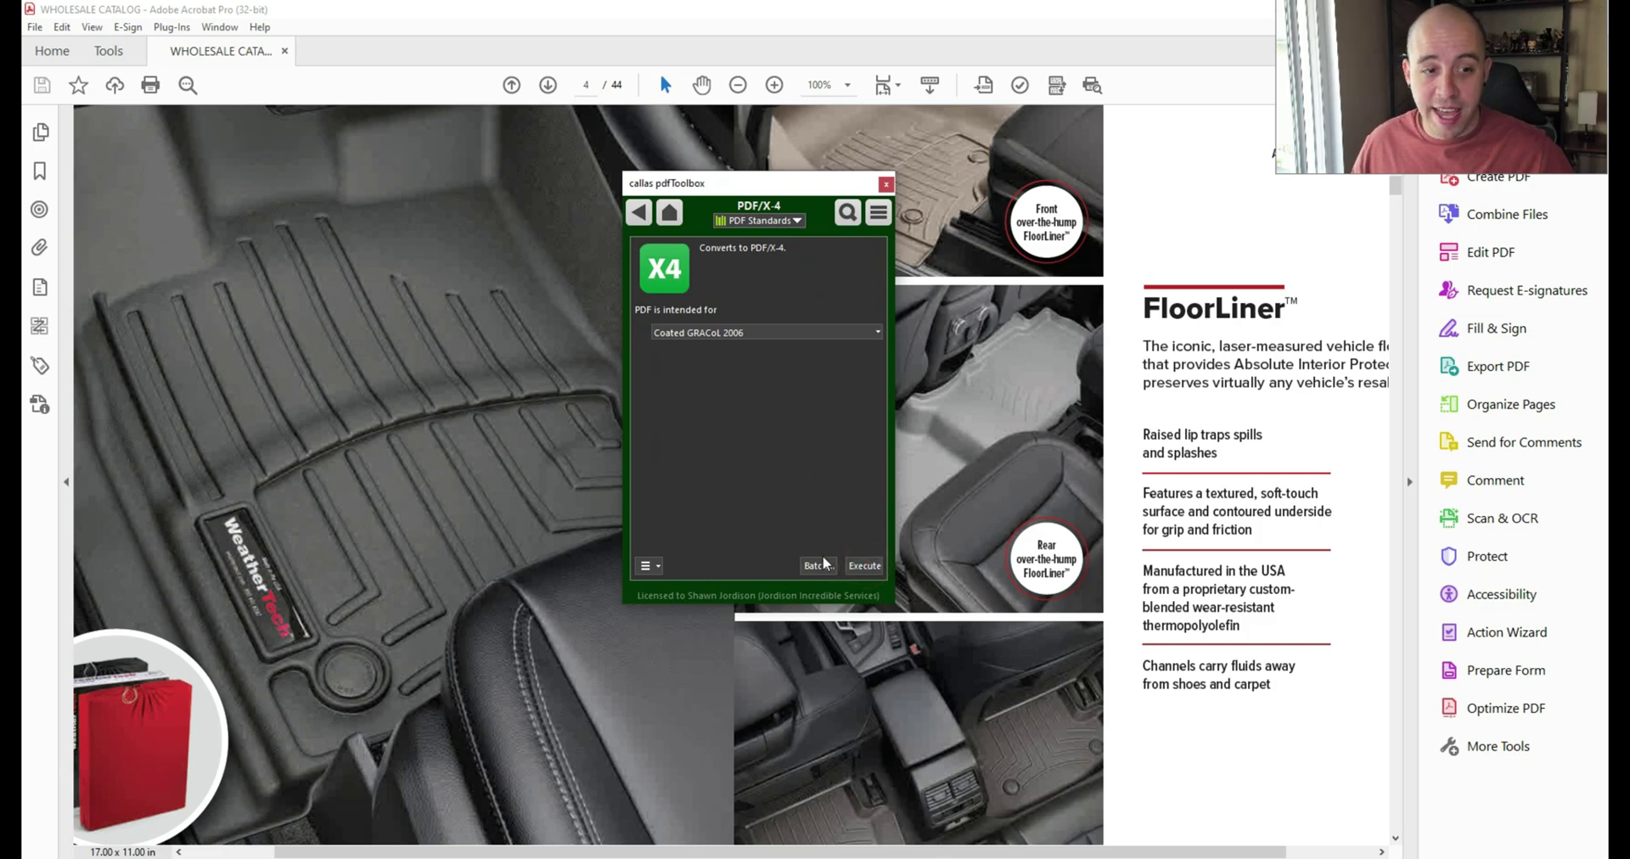
{"action": "left_click", "coordinate": [161, 386]}
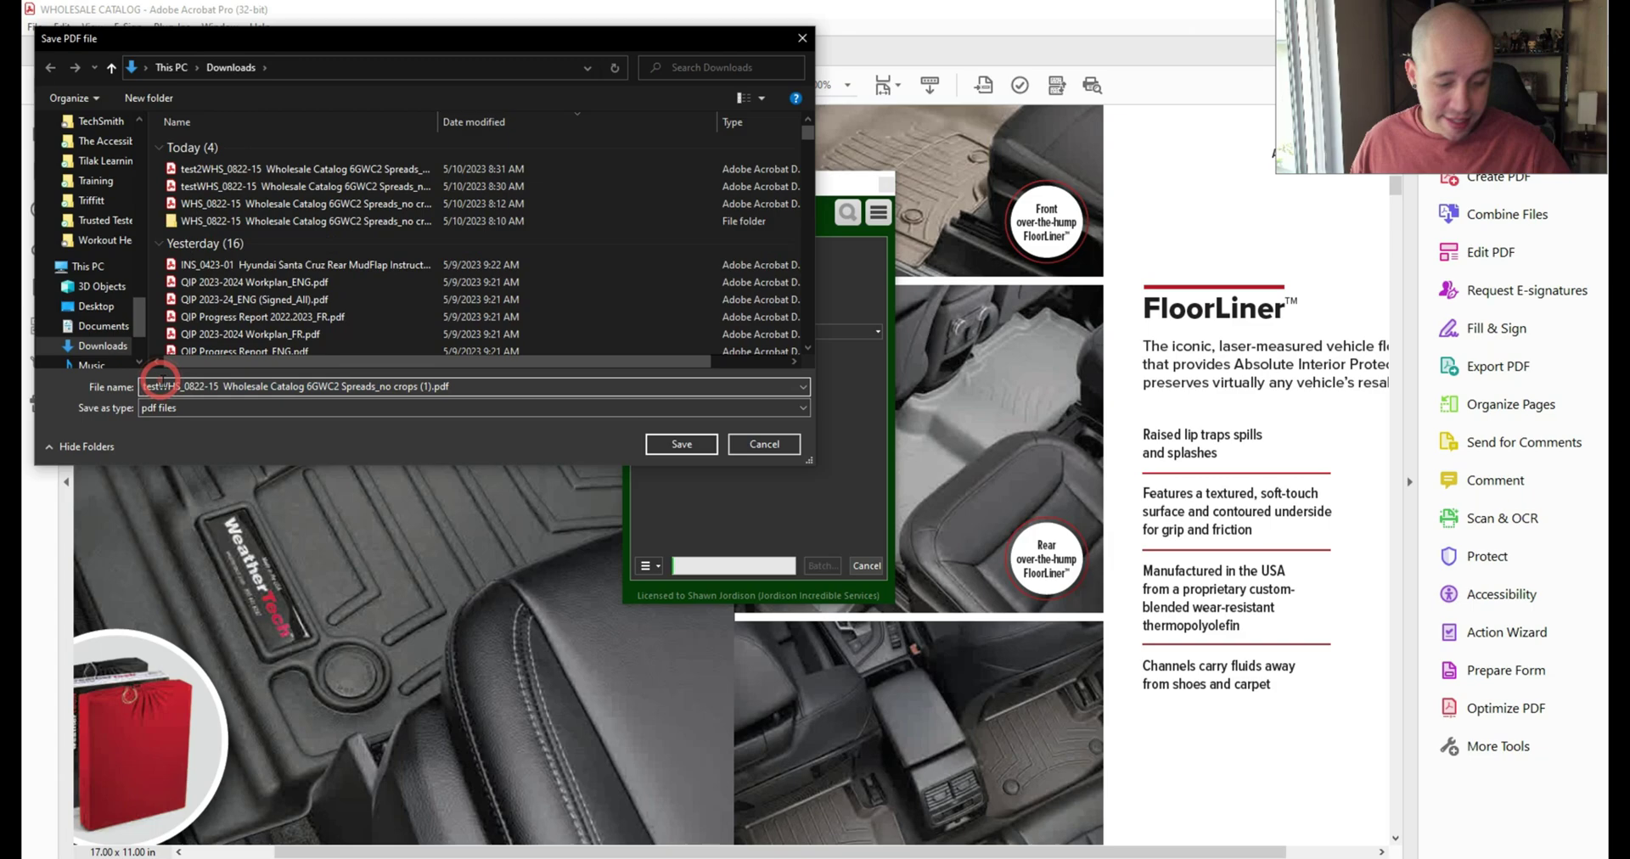
{"action": "type", "text": "test3"}
{"action": "left_click", "coordinate": [661, 443]}
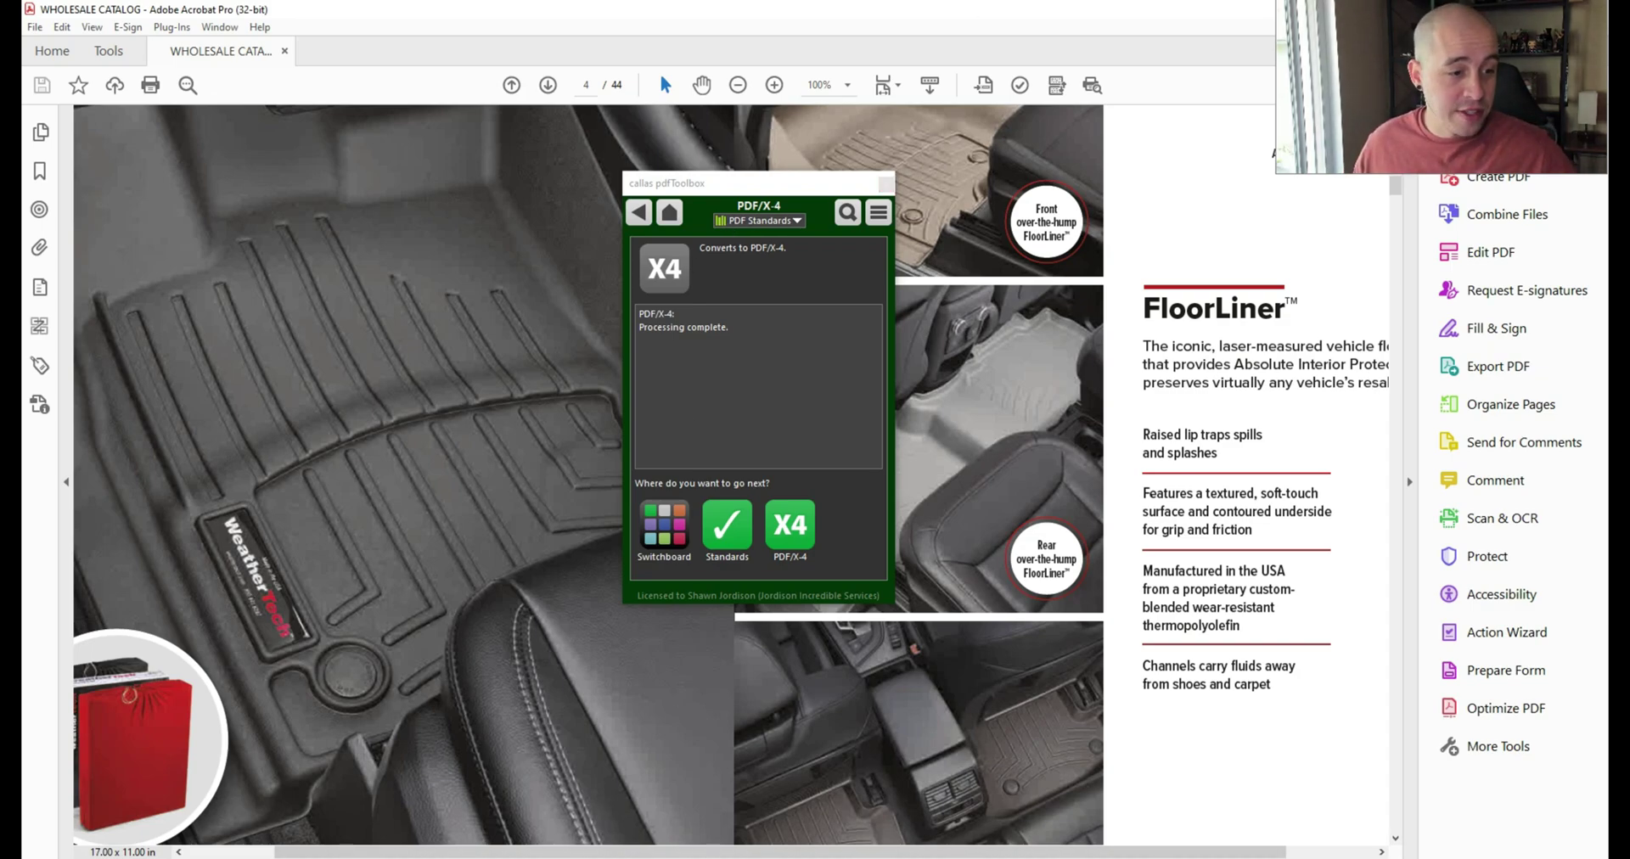
{"action": "key", "text": "alt+Tab"}
{"action": "key", "text": "alt+Tab"}
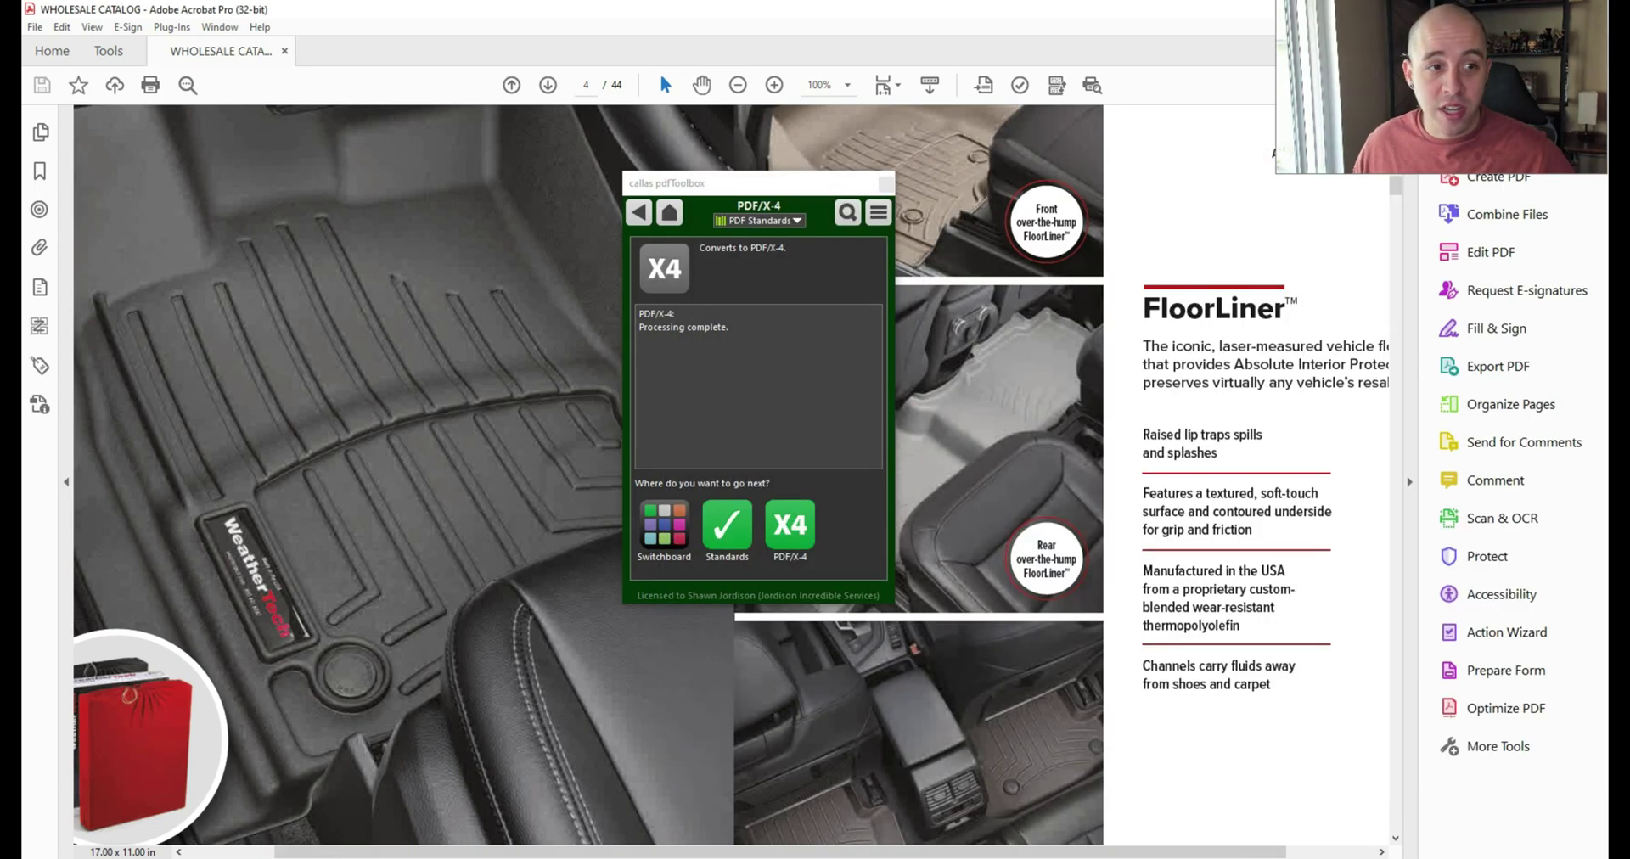
{"action": "left_click", "coordinate": [885, 183]}
- Check the converted file's size in the document properties
{"action": "left_click", "coordinate": [31, 24]}
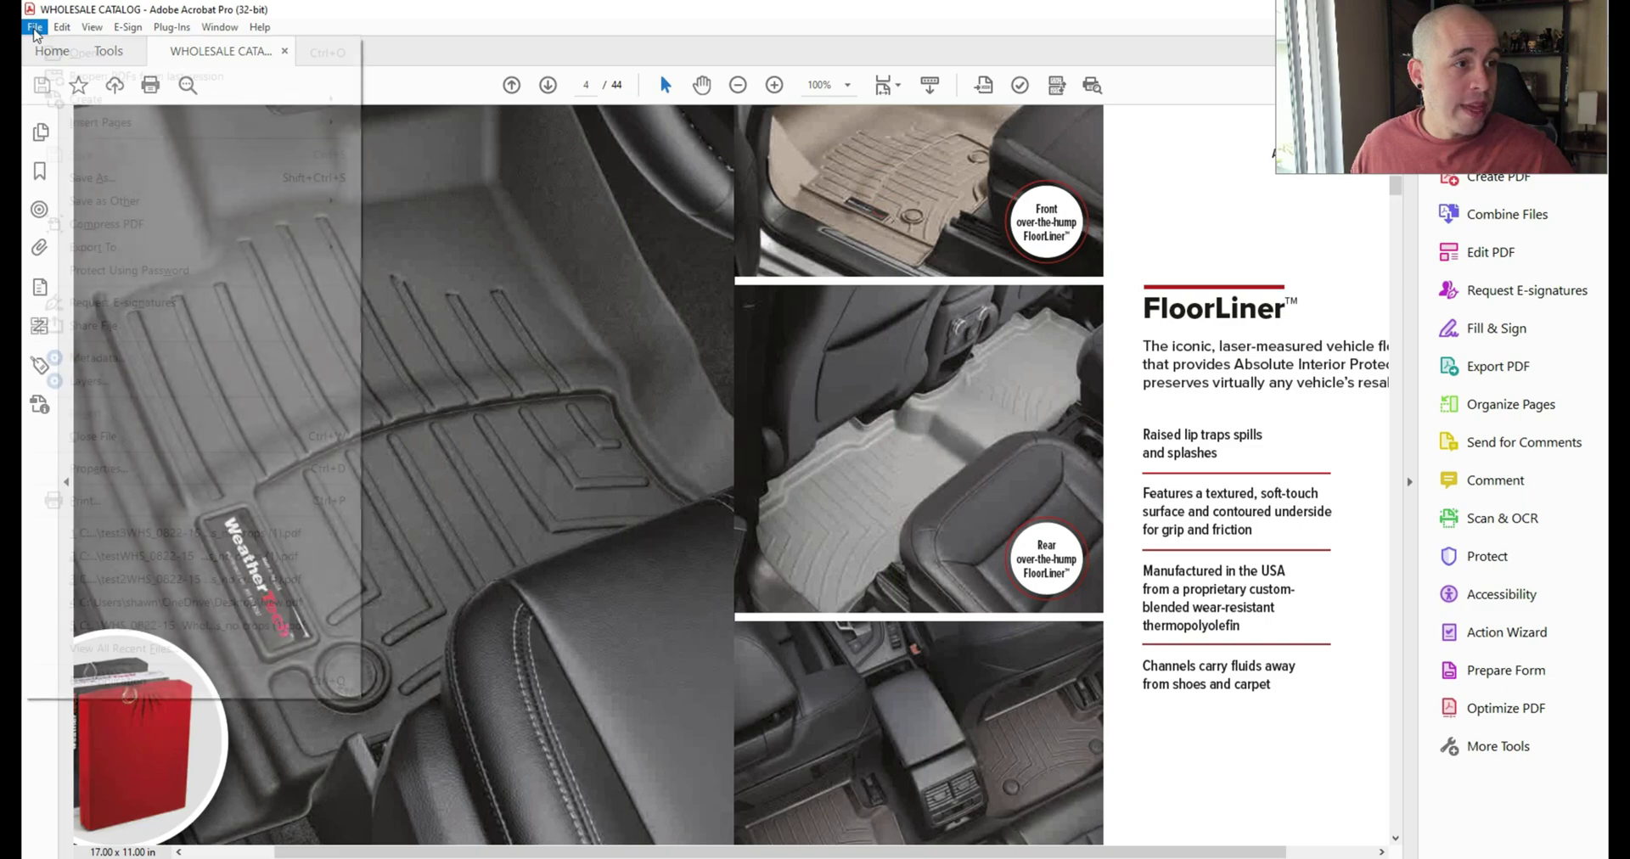
{"action": "left_click", "coordinate": [123, 472]}
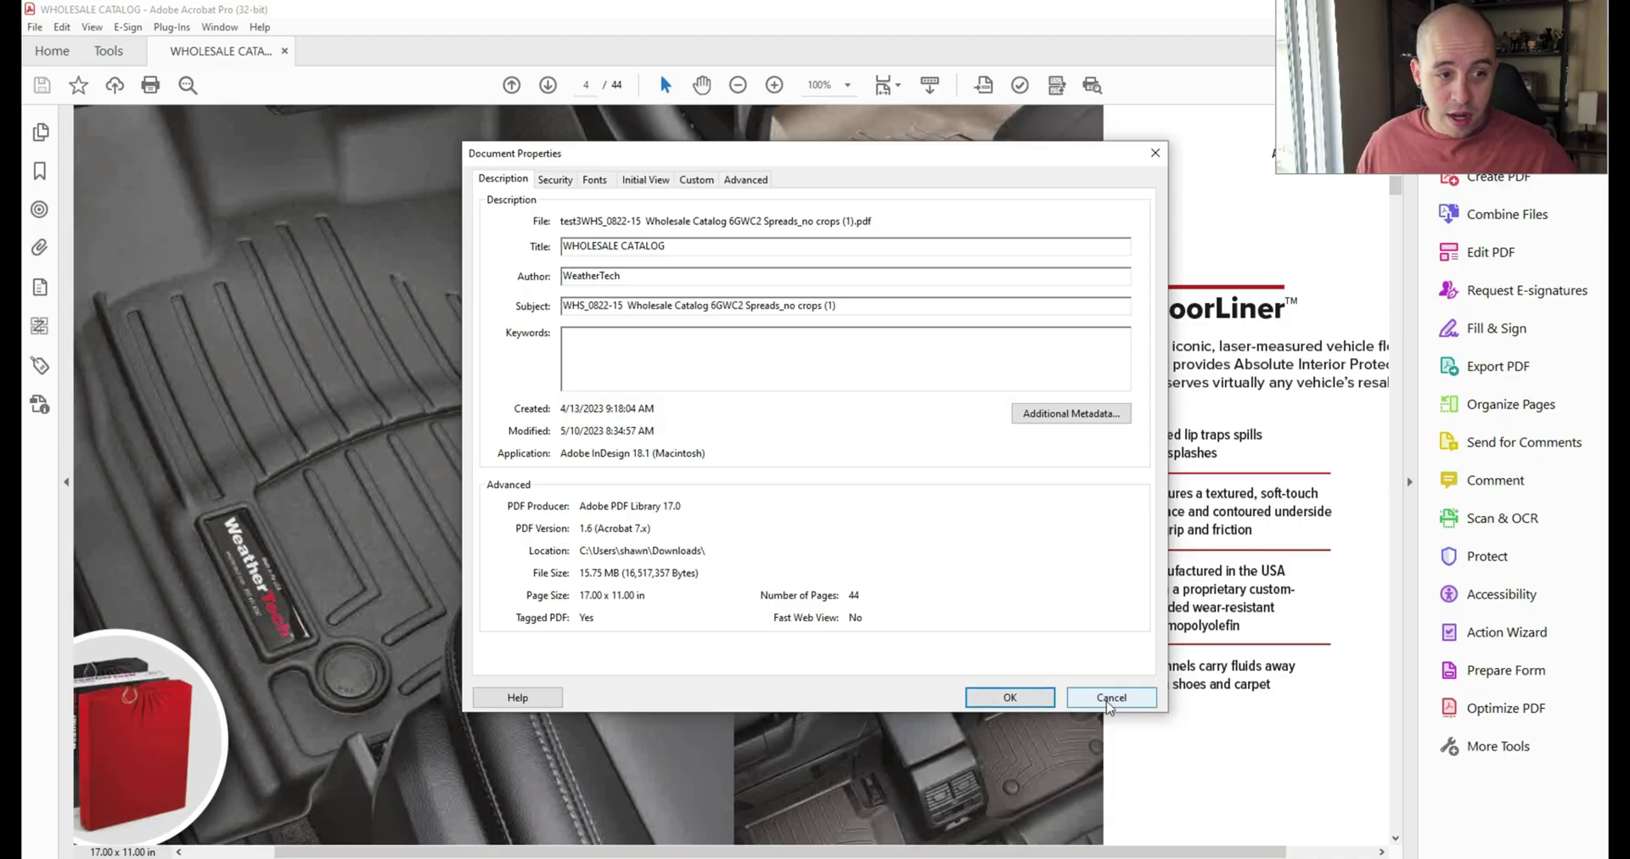
{"action": "left_click", "coordinate": [1238, 813]}
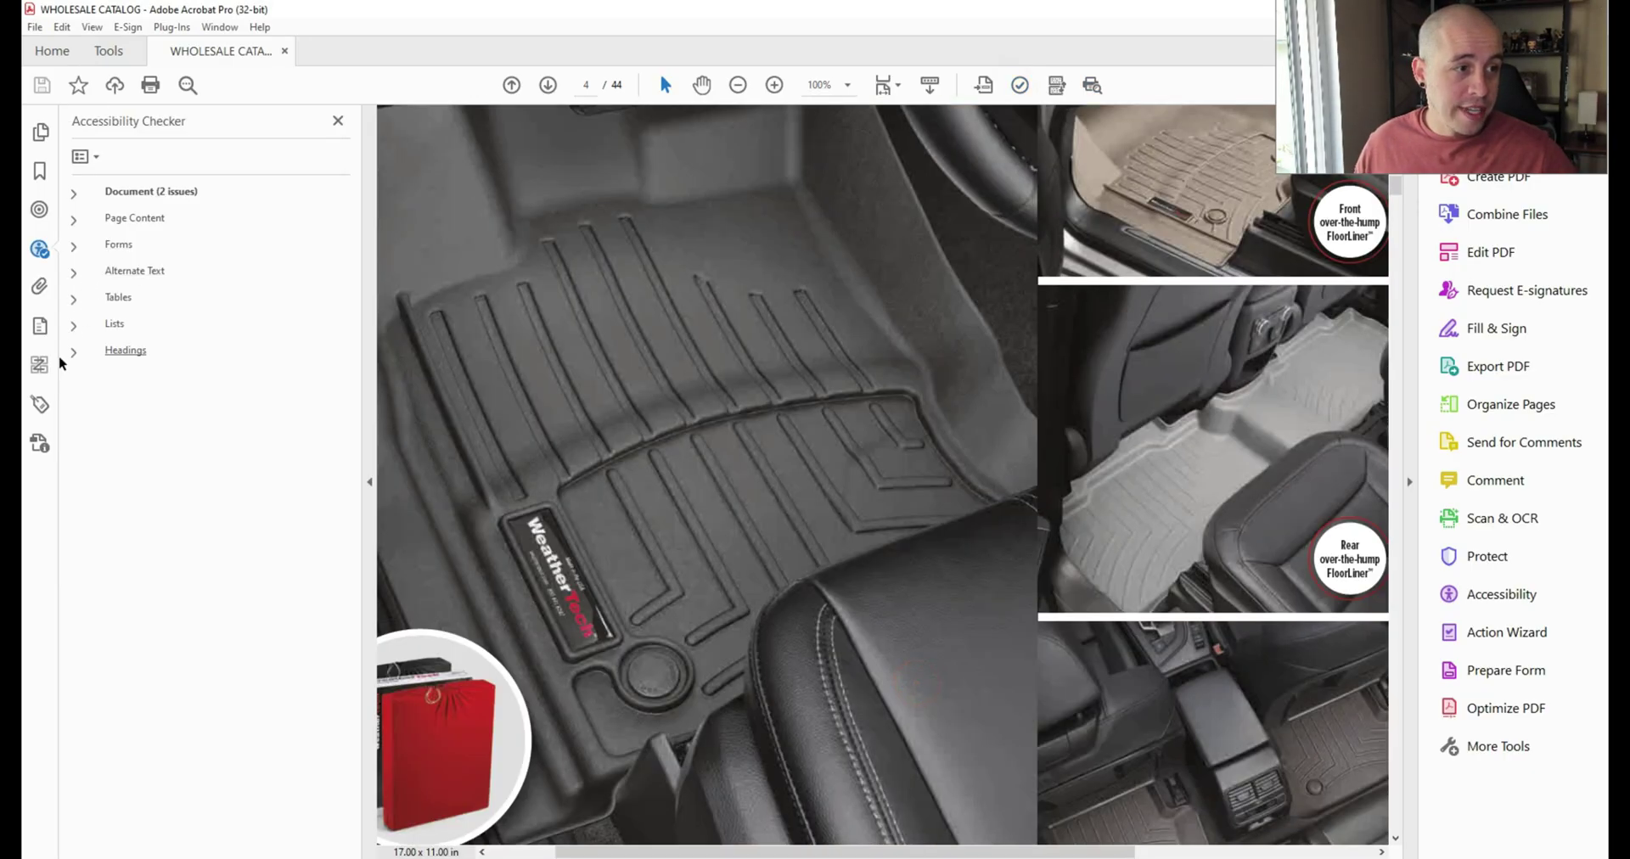
- Show the accessibility tags and step down the tag tree to examine which page content each tag marks
{"action": "left_click", "coordinate": [39, 404]}
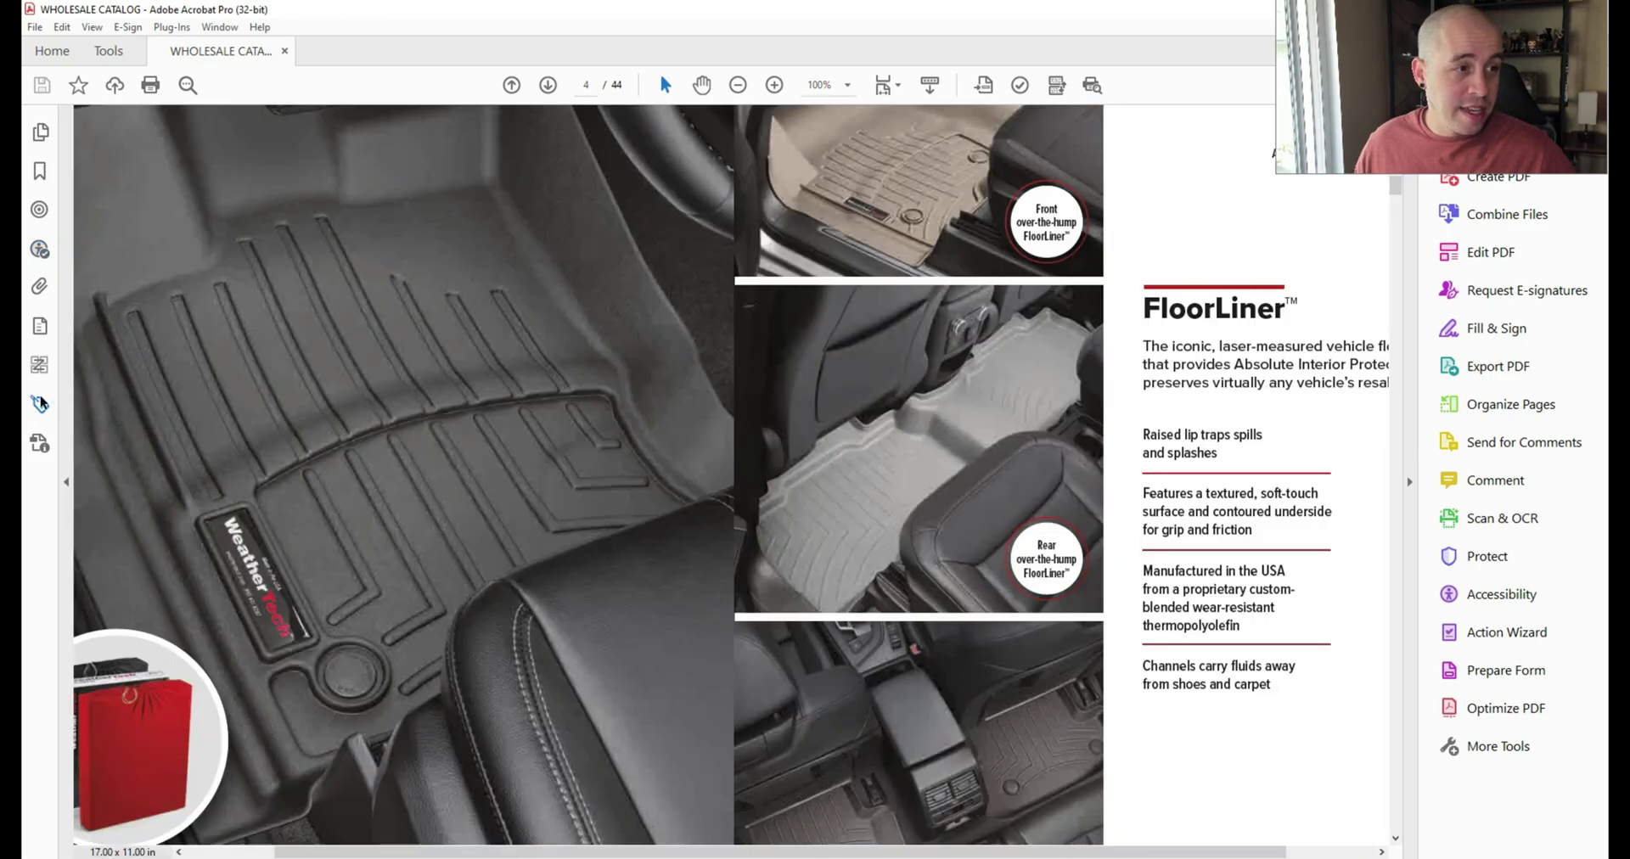
{"action": "left_click", "coordinate": [38, 405]}
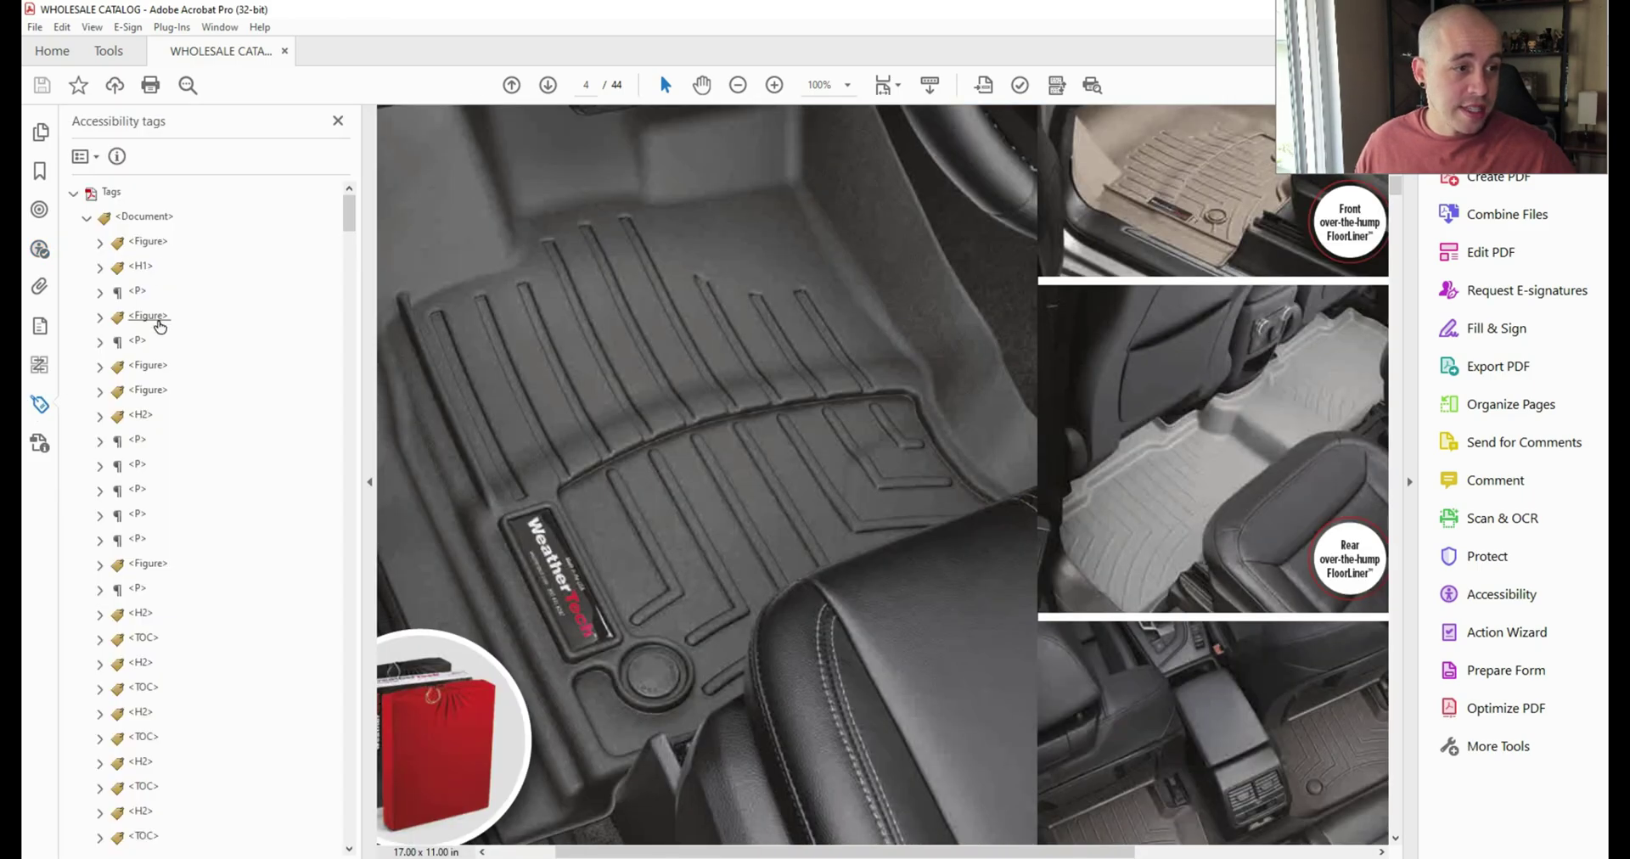
{"action": "left_click", "coordinate": [141, 342]}
{"action": "key", "text": "Down"}
{"action": "key", "text": "Down"}
{"action": "key", "text": "Down"}
{"action": "key", "text": "Down"}
{"action": "key", "text": "Down"}
{"action": "key", "text": "Down"}
{"action": "key", "text": "Down"}
{"action": "key", "text": "Down"}
{"action": "key", "text": "Down"}
{"action": "key", "text": "Down"}
{"action": "key", "text": "Down"}
{"action": "key", "text": "Down"}
{"action": "key", "text": "Down"}
{"action": "key", "text": "Down"}
{"action": "key", "text": "Down"}
{"action": "key", "text": "Down"}
{"action": "key", "text": "Down"}
{"action": "key", "text": "Down"}
{"action": "key", "text": "Down"}
{"action": "key", "text": "Down"}
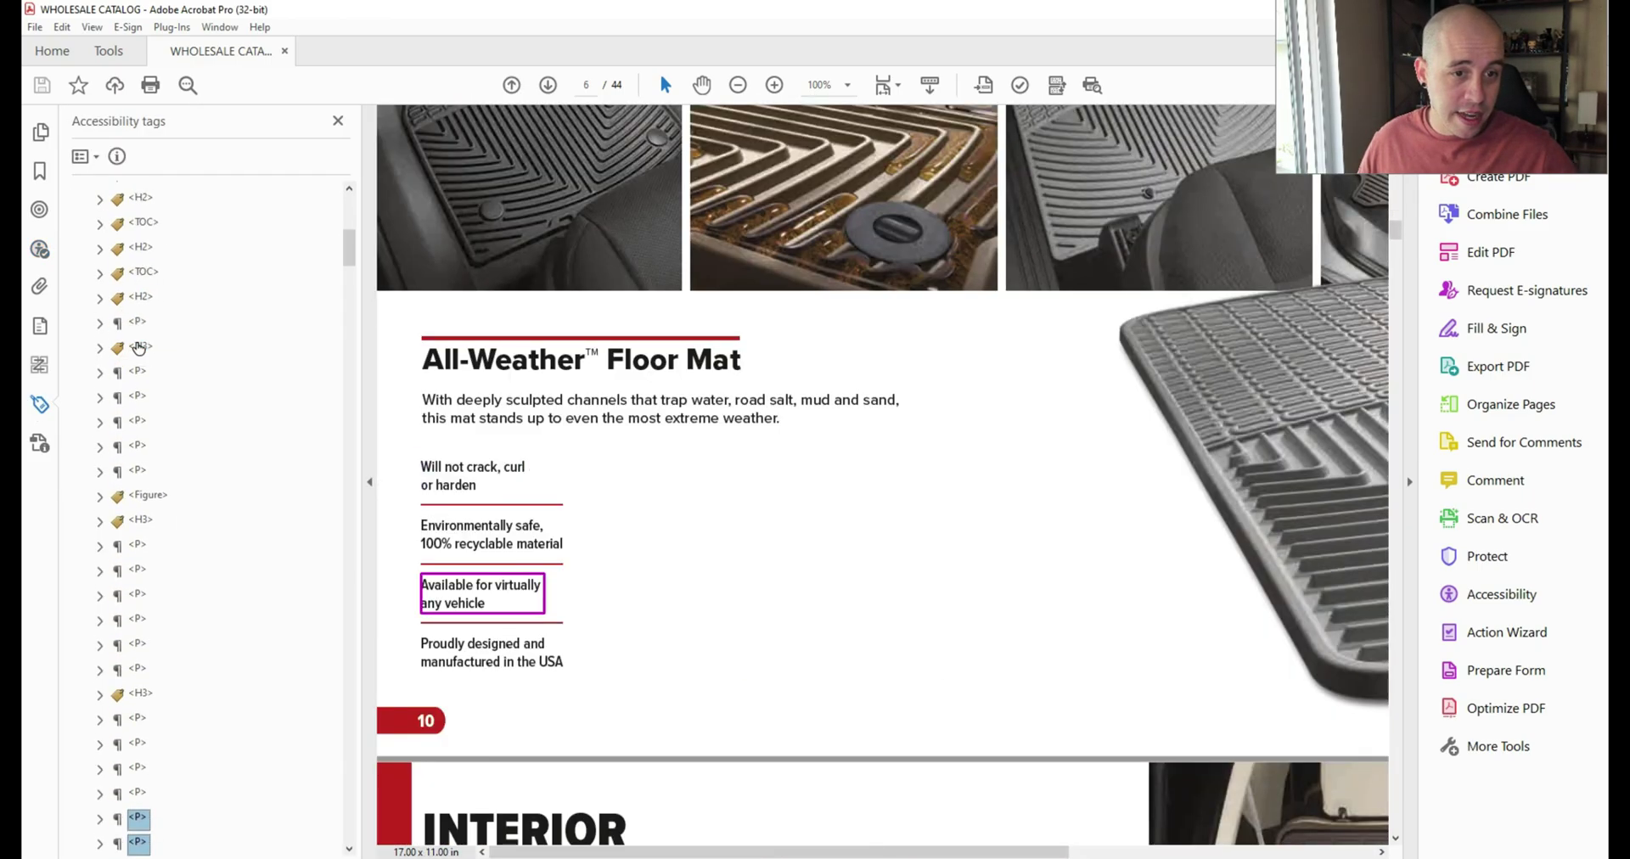
{"action": "key", "text": "Down"}
{"action": "key", "text": "Down"}
{"action": "key", "text": "Down"}
{"action": "key", "text": "Down"}
{"action": "key", "text": "Down"}
{"action": "key", "text": "Down"}
{"action": "key", "text": "Down"}
{"action": "key", "text": "Down"}
{"action": "key", "text": "Down"}
{"action": "key", "text": "Down"}
{"action": "key", "text": "Down"}
{"action": "key", "text": "Down"}
{"action": "key", "text": "Down"}
{"action": "key", "text": "Down"}
{"action": "key", "text": "Down"}
{"action": "key", "text": "Down"}
{"action": "key", "text": "Down"}
{"action": "key", "text": "Down"}
{"action": "key", "text": "Down"}
{"action": "key", "text": "Down"}
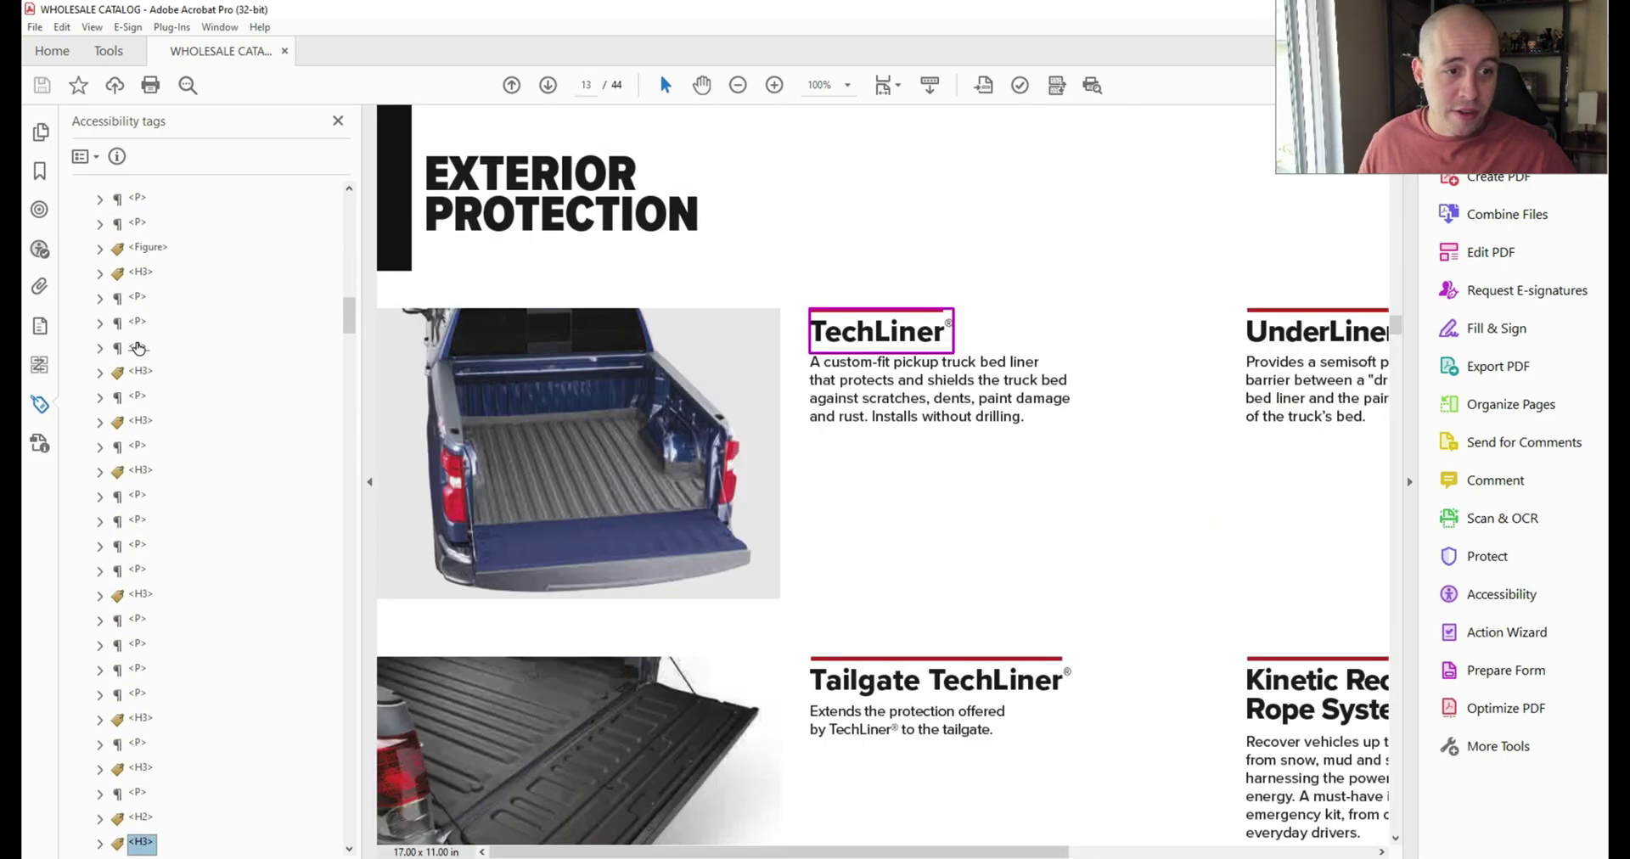